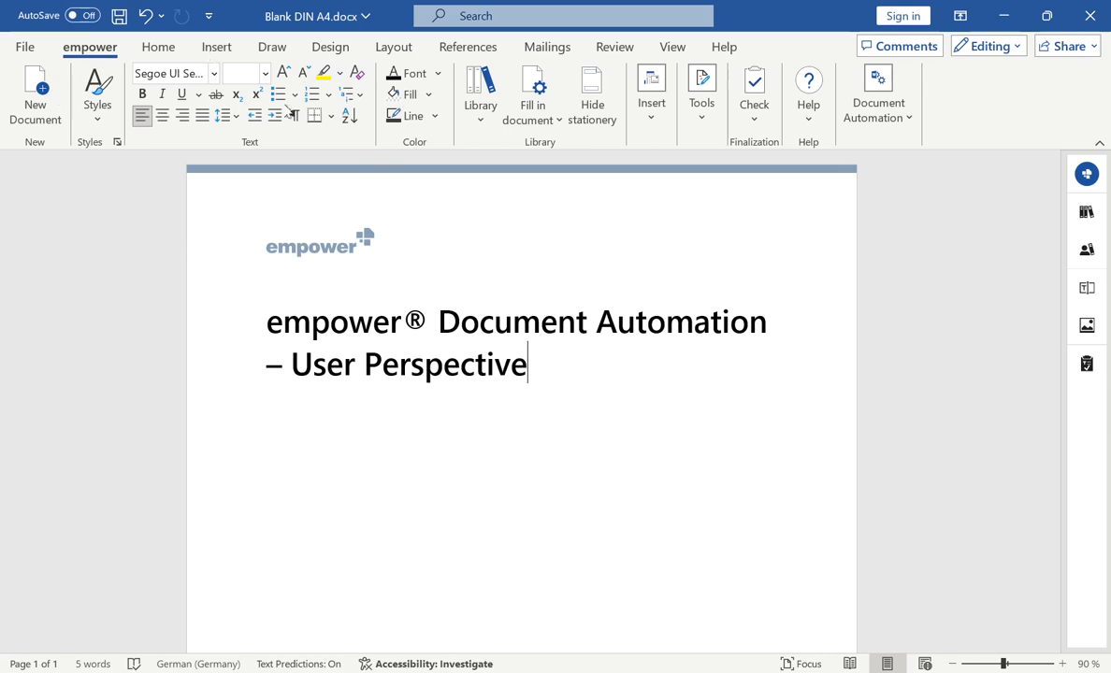
- Open the "Proposal Automation - Tutorial" template from My Content in the empower Library
left_click(482, 81)
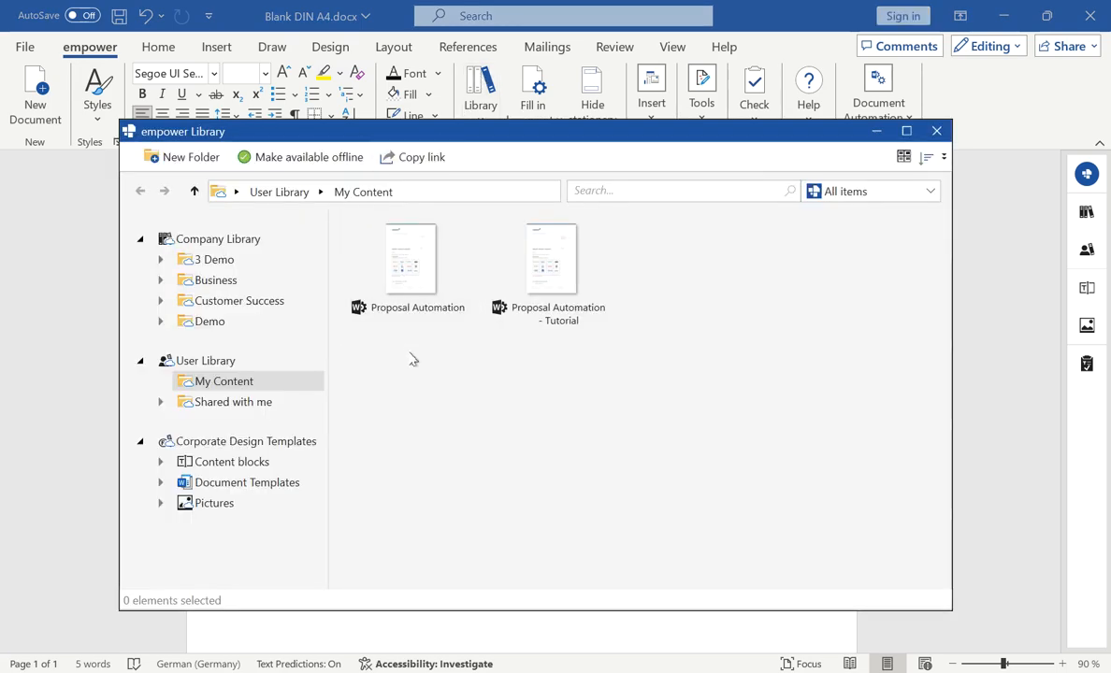
left_click(520, 291)
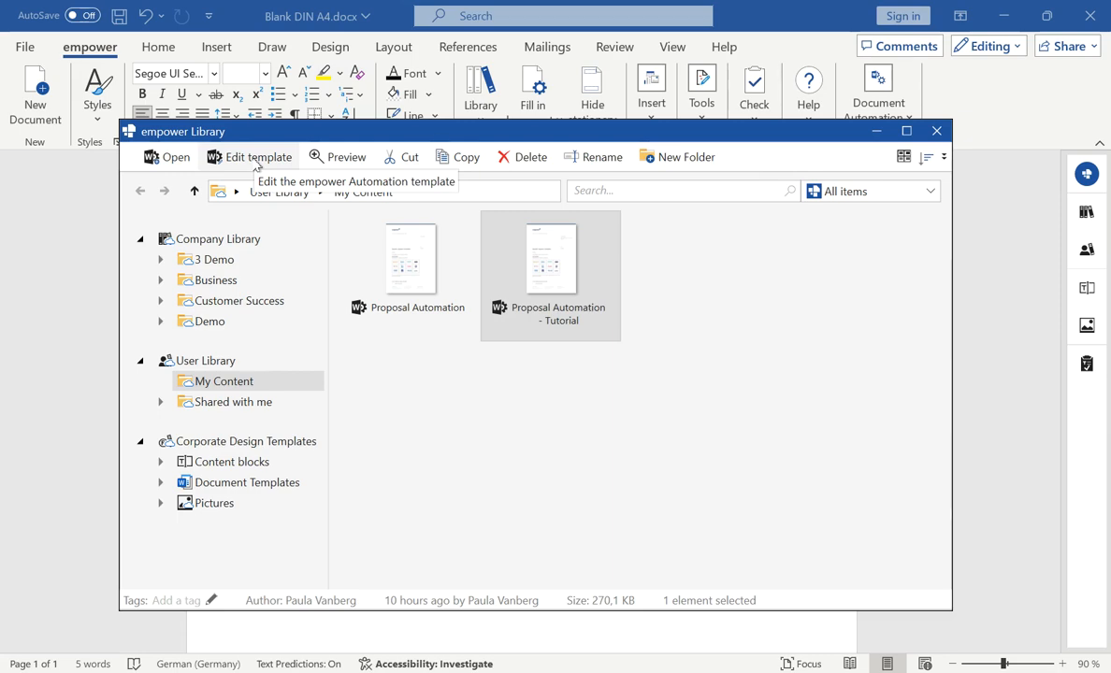
left_click(174, 163)
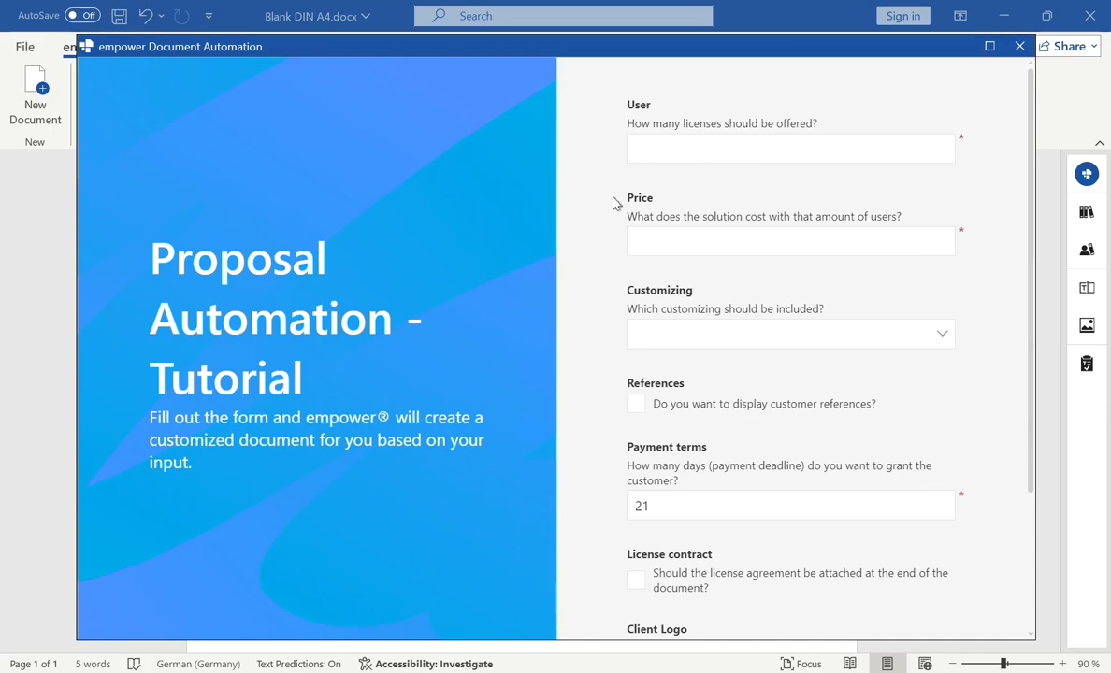
- Enter 100 as the number of licenses to offer and 1.000 as the price in the proposal form
left_click(661, 140)
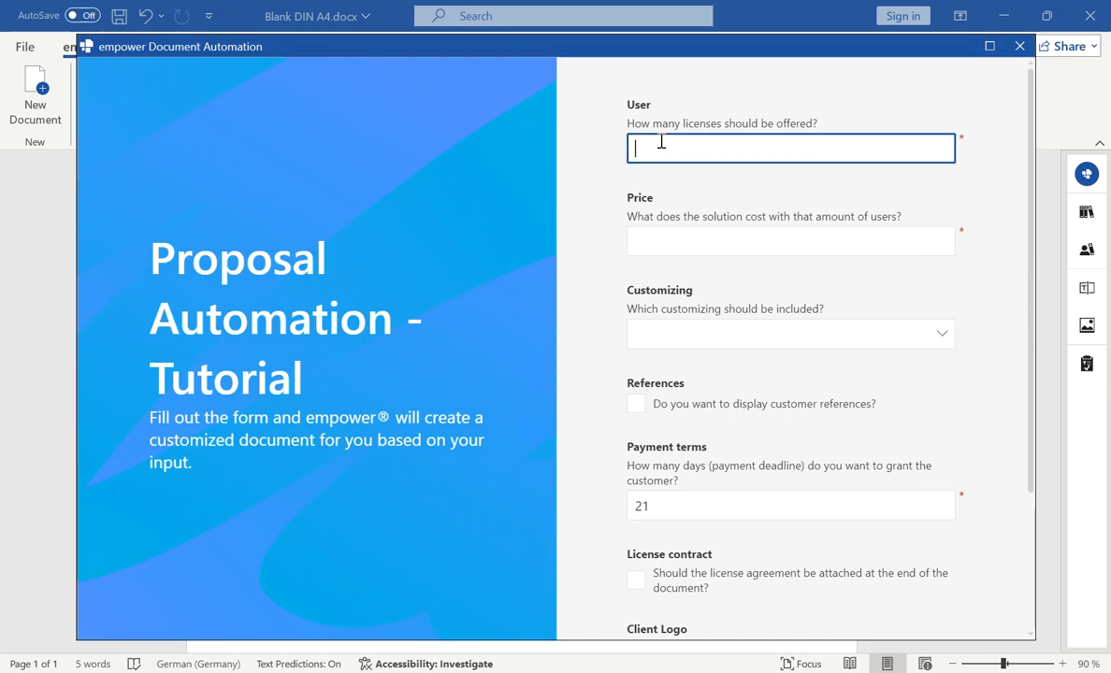
type("100")
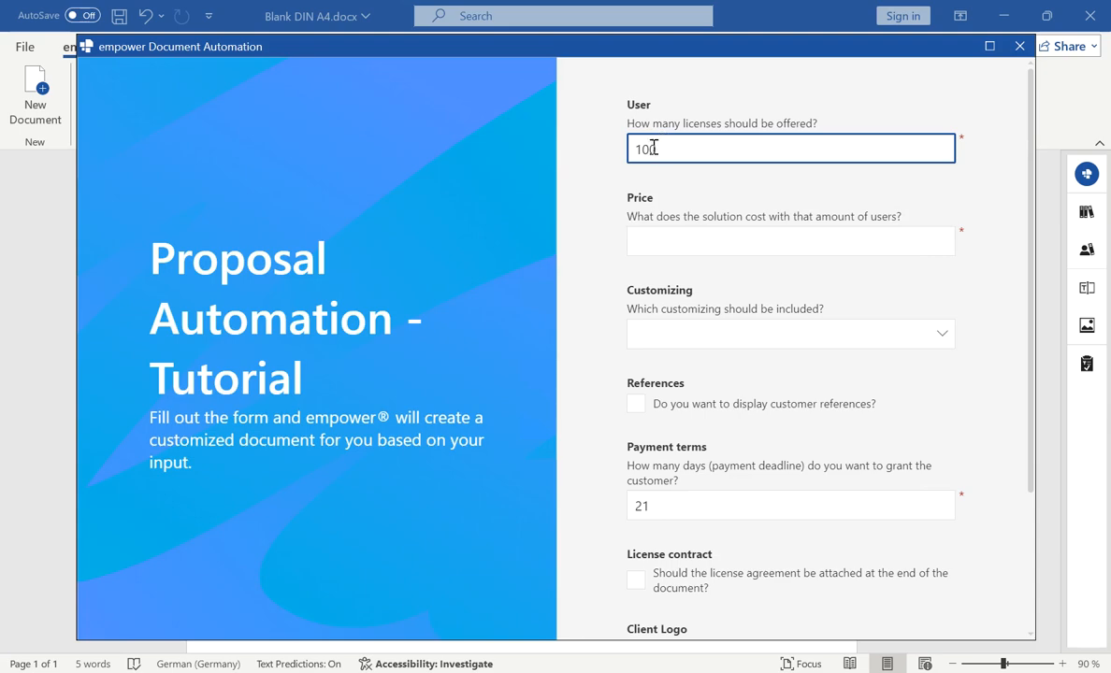
left_click(637, 247)
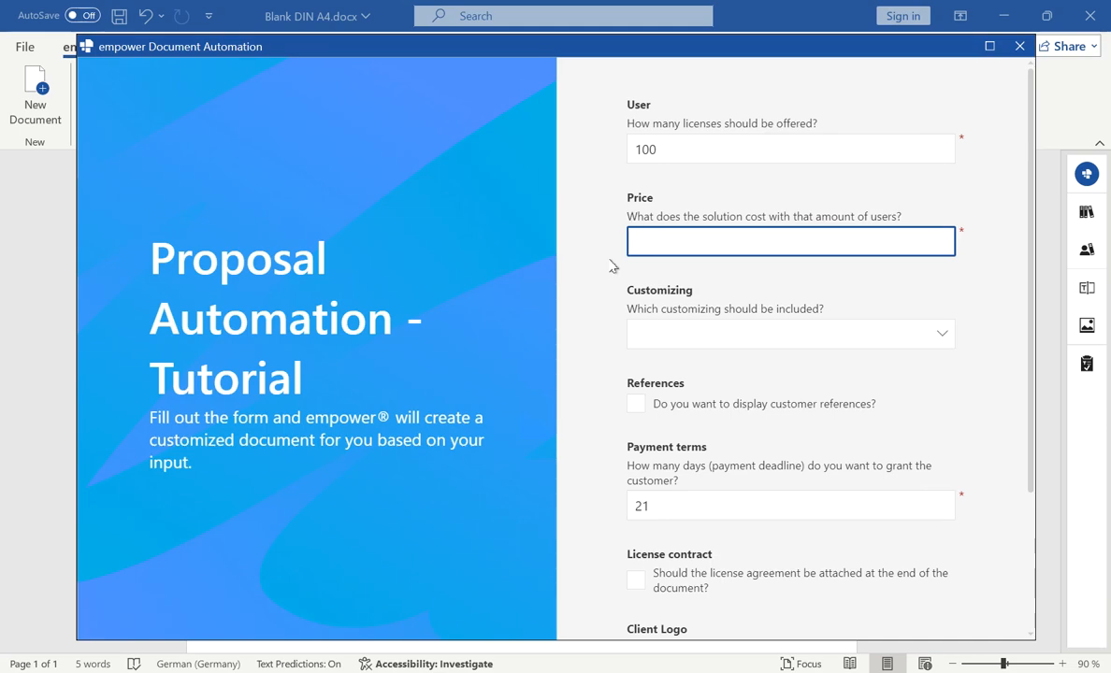
type("1.000")
- Choose Brand Control as the customizing and enable the display of customer references
left_click(675, 344)
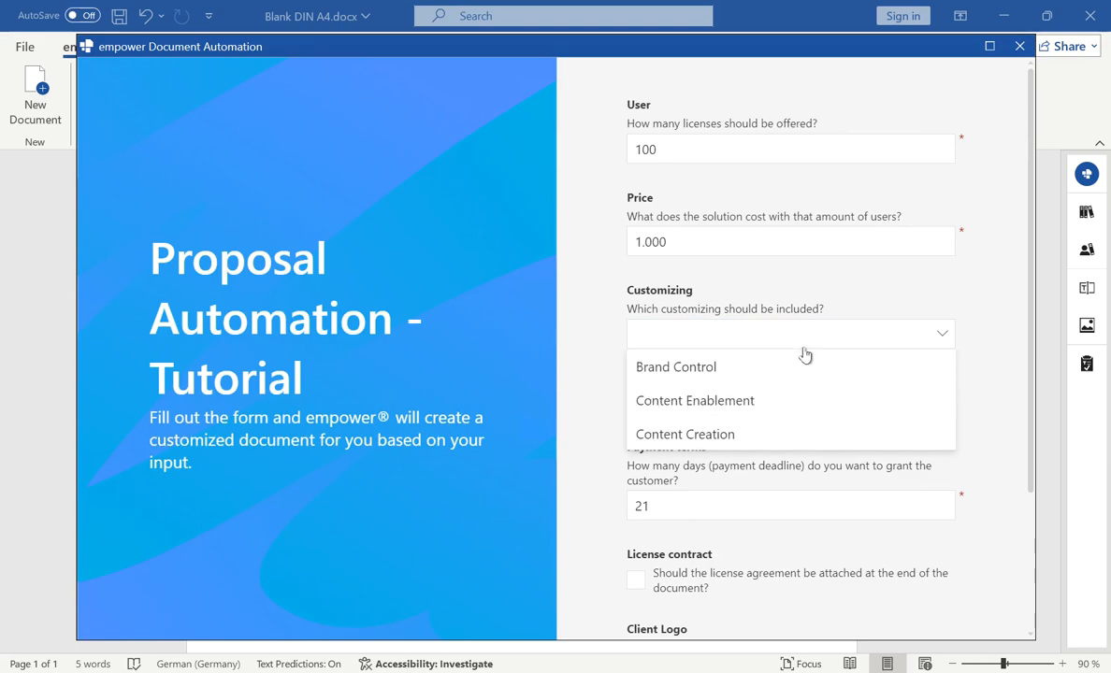
left_click(711, 368)
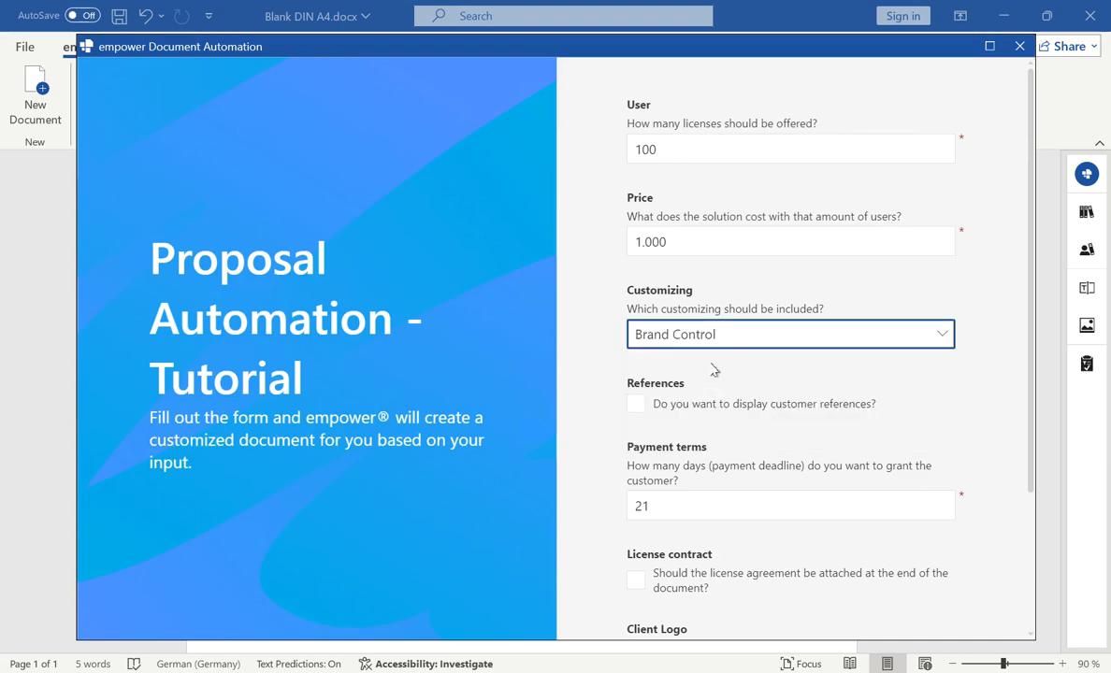
left_click(634, 408)
left_click(635, 408)
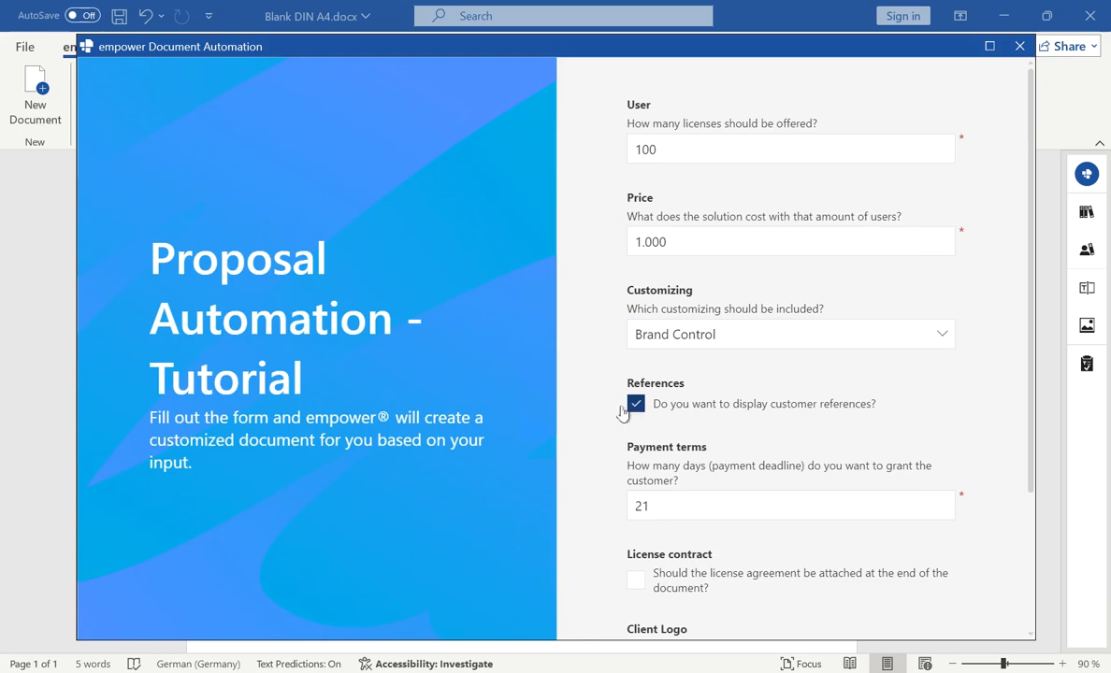
- Set the payment deadline to 14 days and have the license agreement attached at the end of the document
scroll(592, 418, "down", 2)
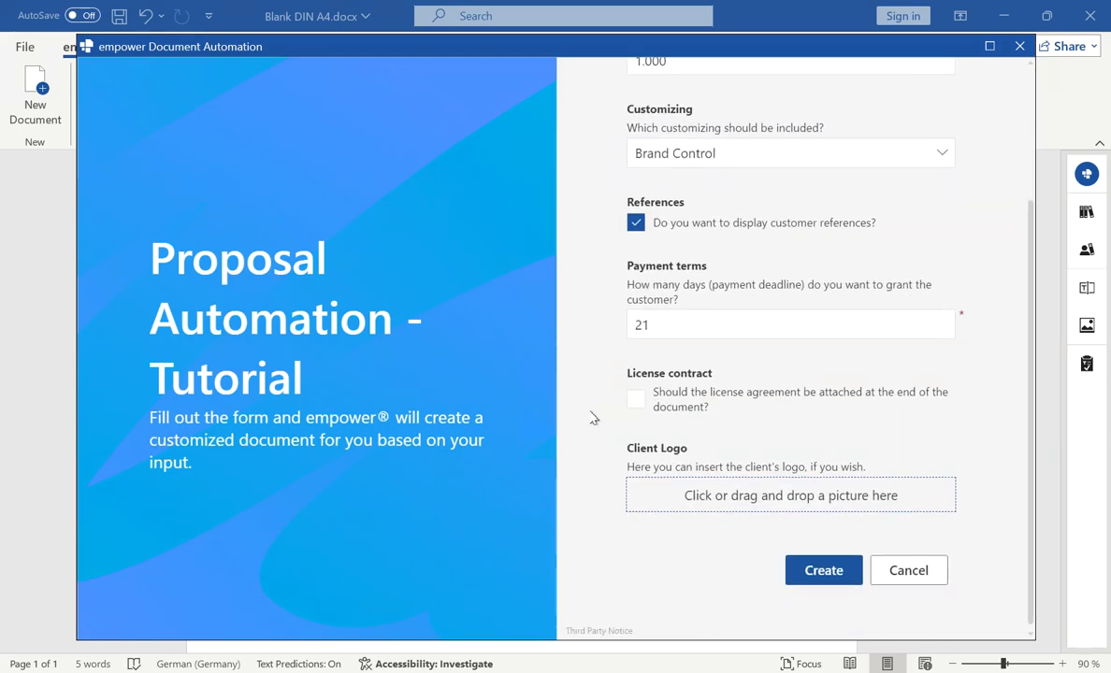
left_click(638, 325)
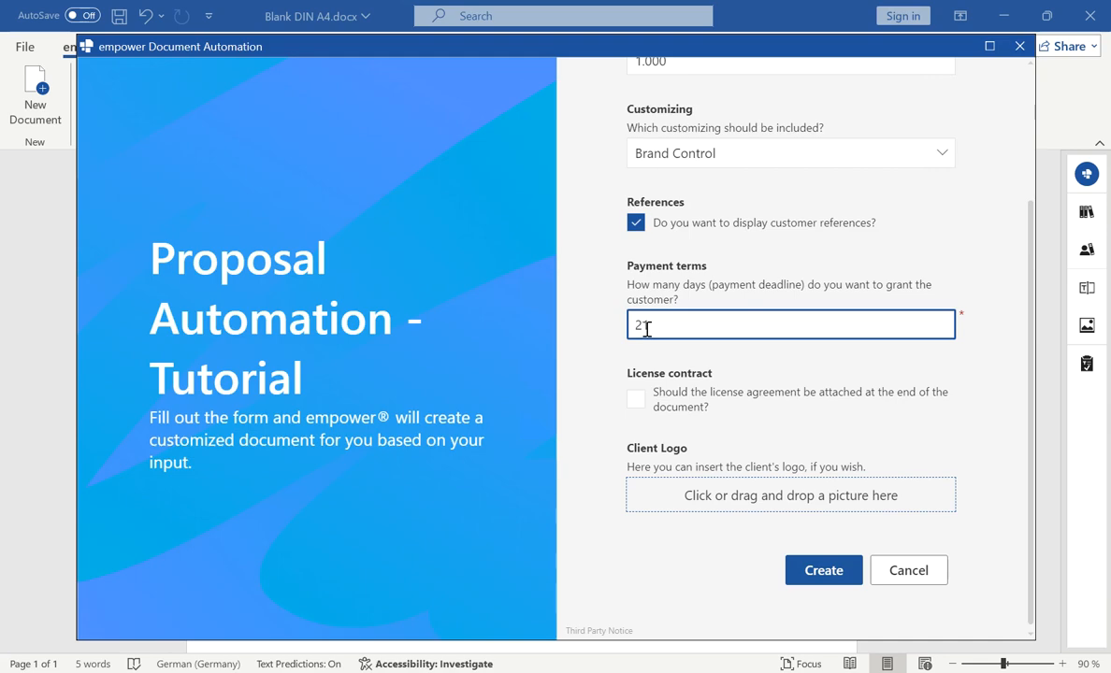
type("14")
left_click(635, 402)
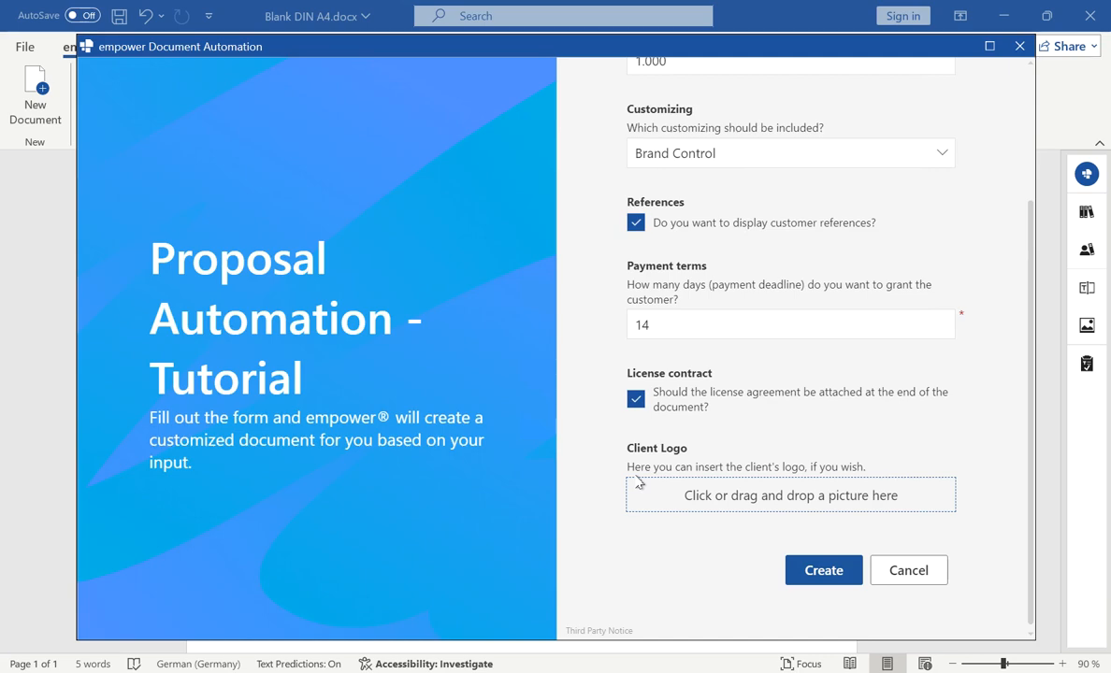
- Insert Client Logo Example.png from the Desktop as the client logo
left_click(755, 508)
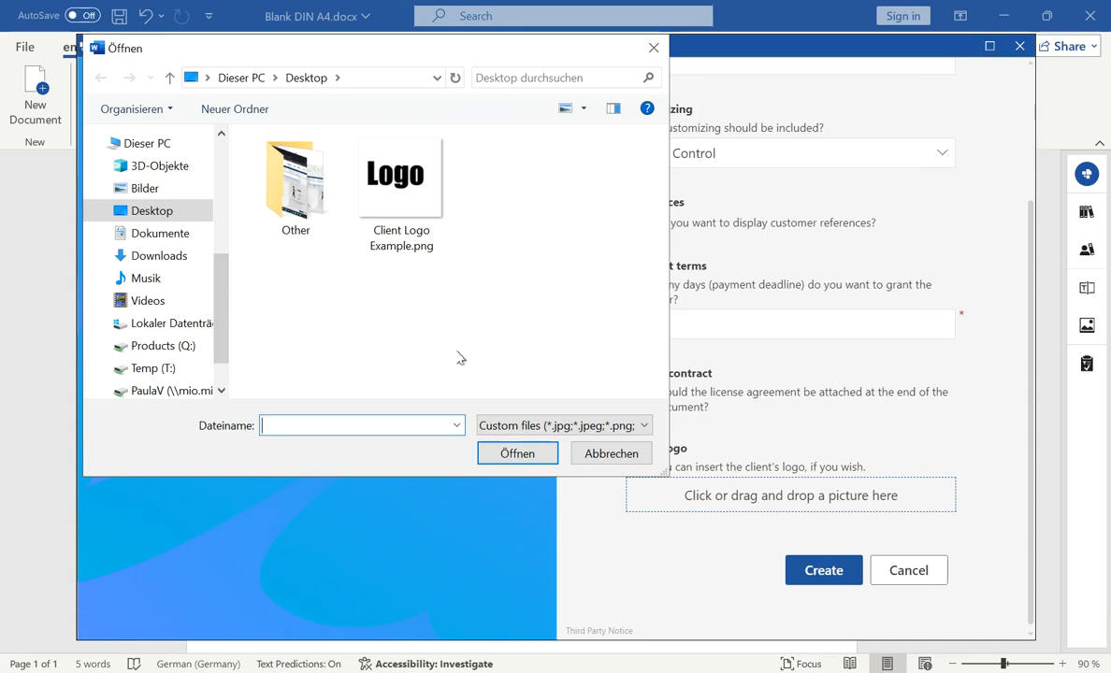
left_click(381, 174)
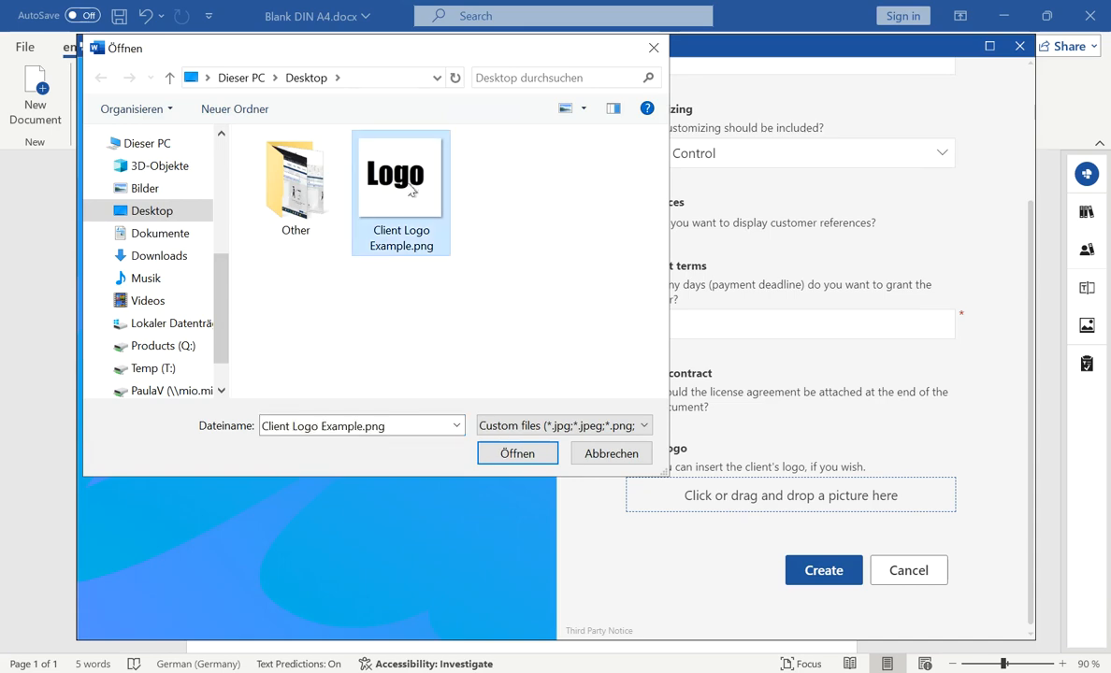
left_click(515, 456)
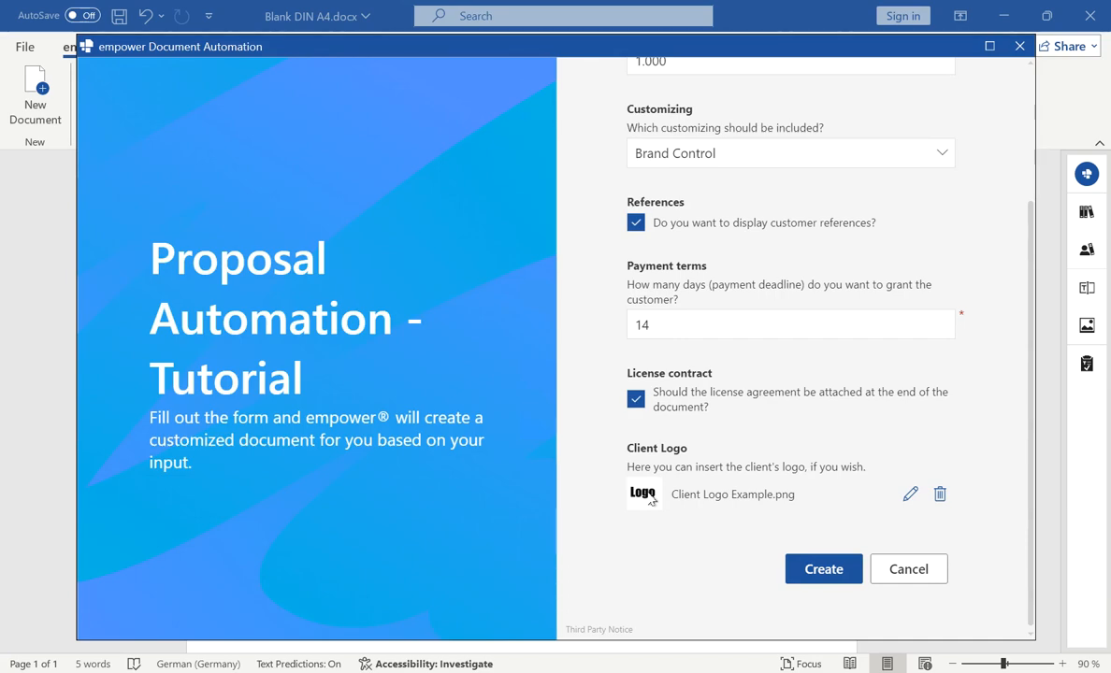
- Check the available customizing options without changing the selection, and create the proposal document from the completed form
scroll(652, 502, "up", 3)
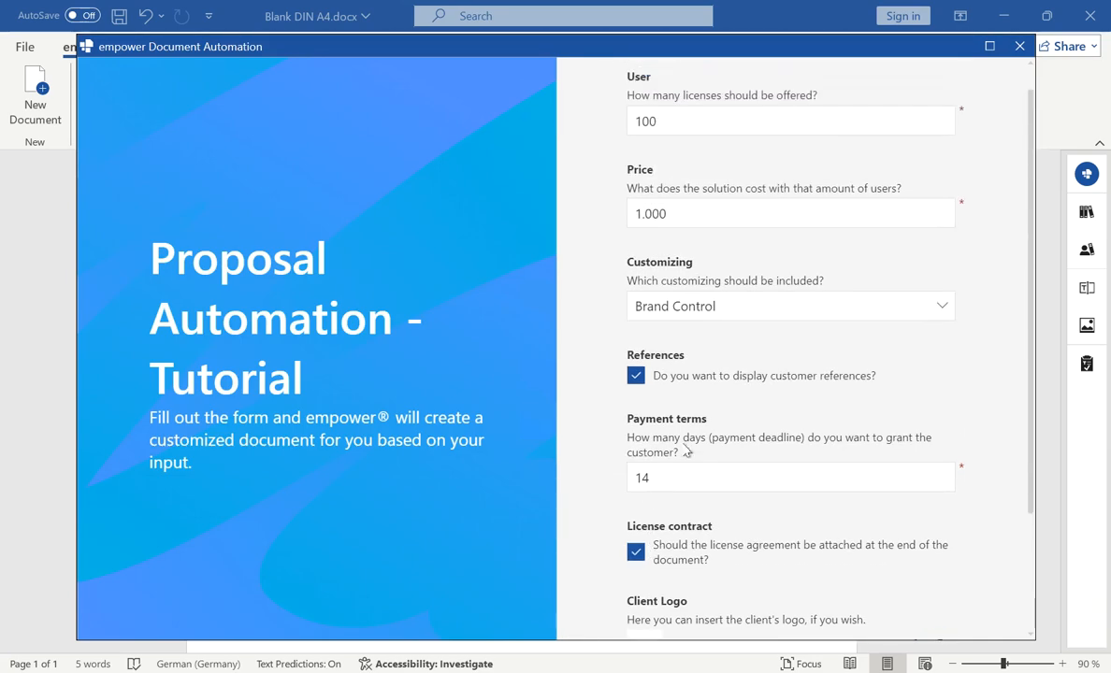
left_click(935, 307)
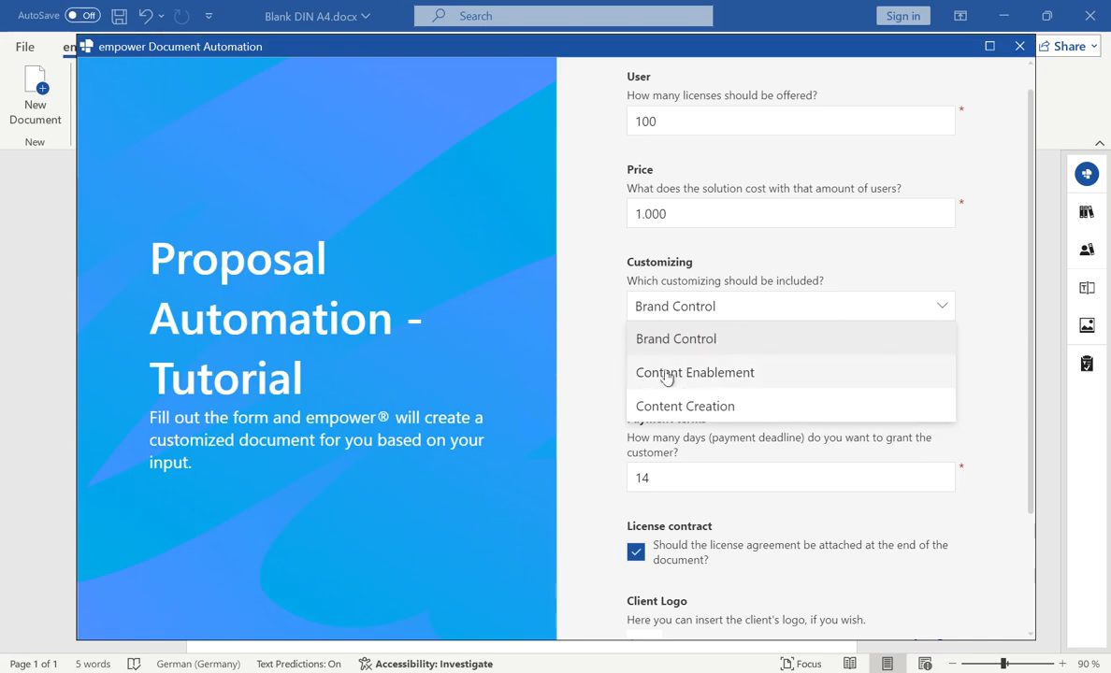
left_click(587, 385)
scroll(587, 385, "down", 3)
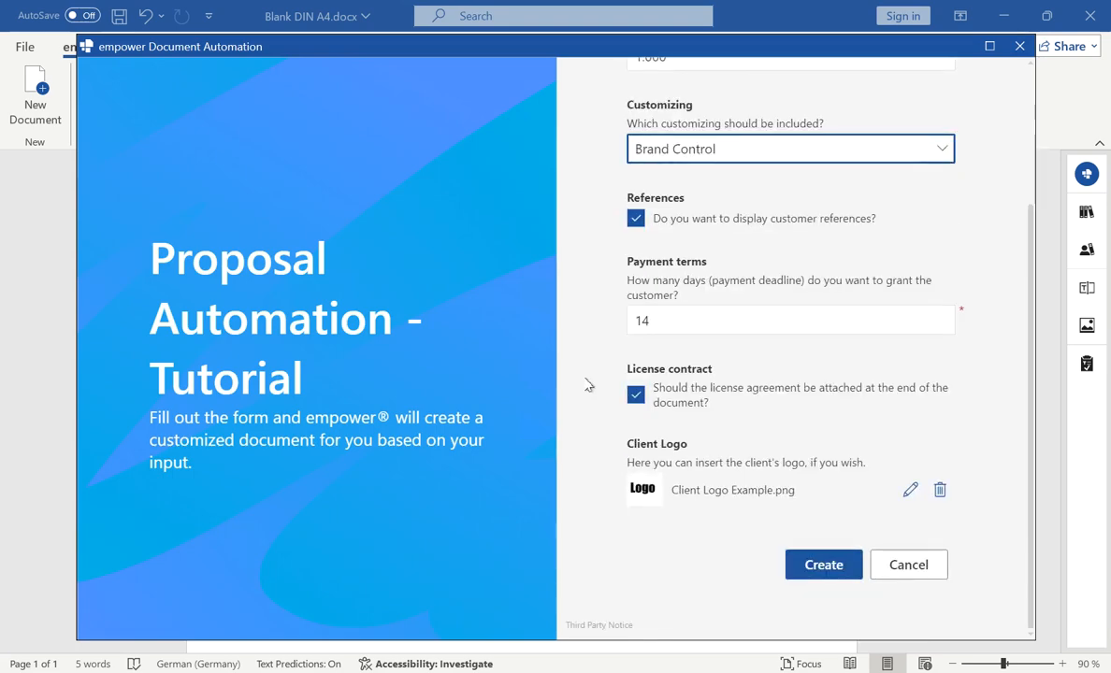
left_click(835, 566)
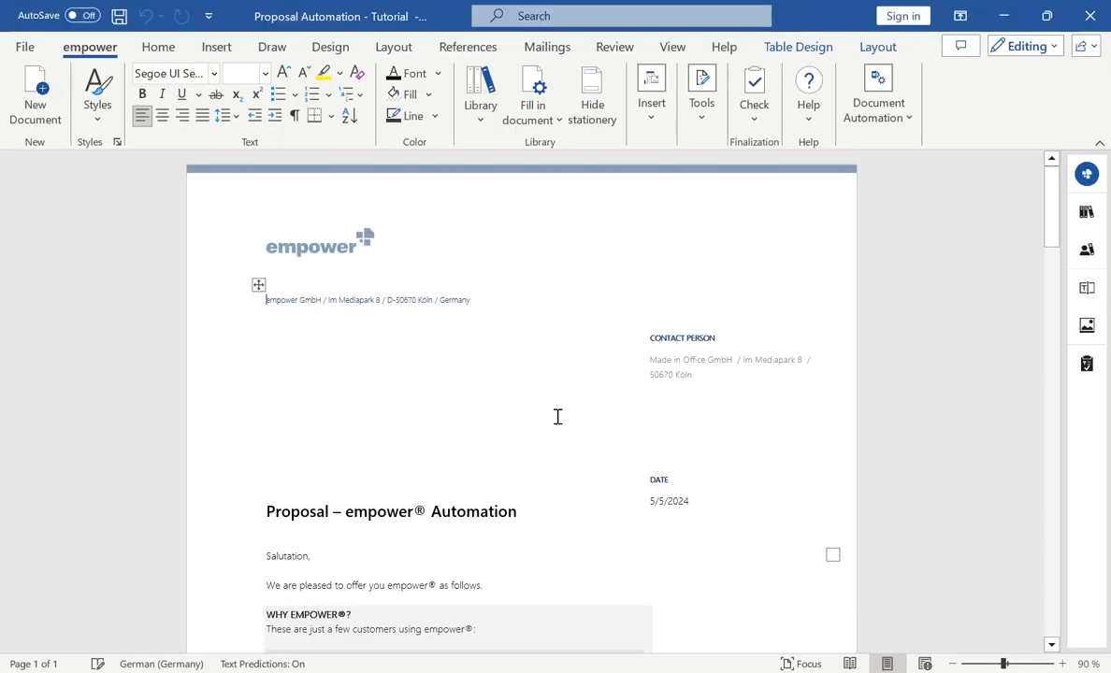
- Examine the customer references and the Brand Control customizing scope in the generated proposal
scroll(557, 418, "down", 3)
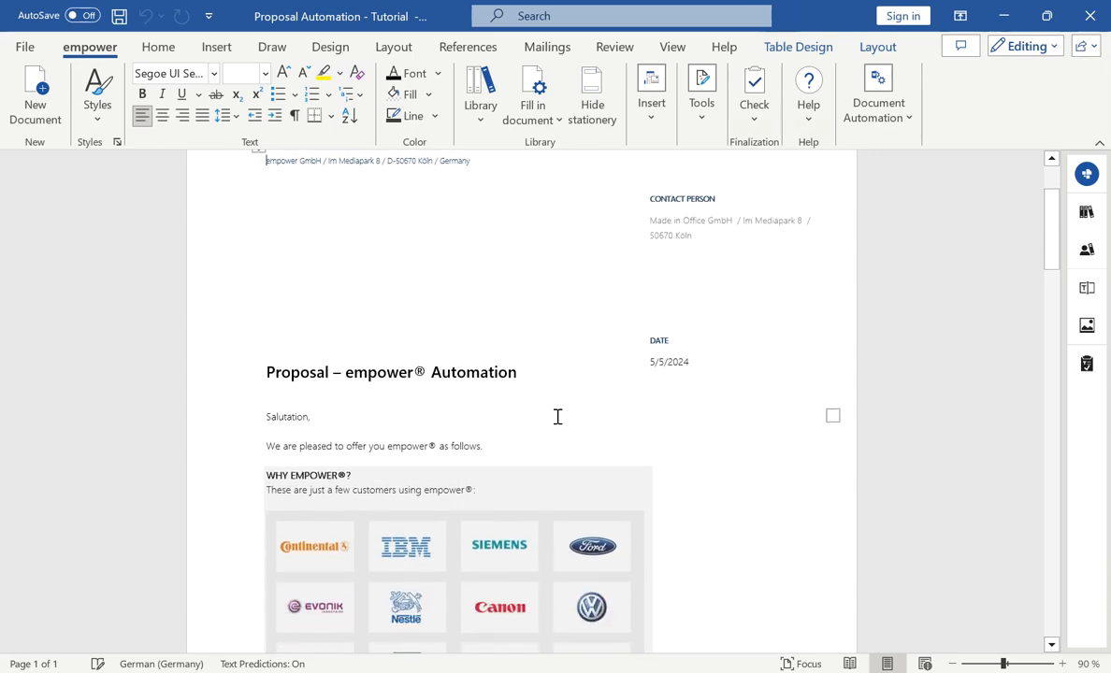
scroll(729, 456, "down", 3)
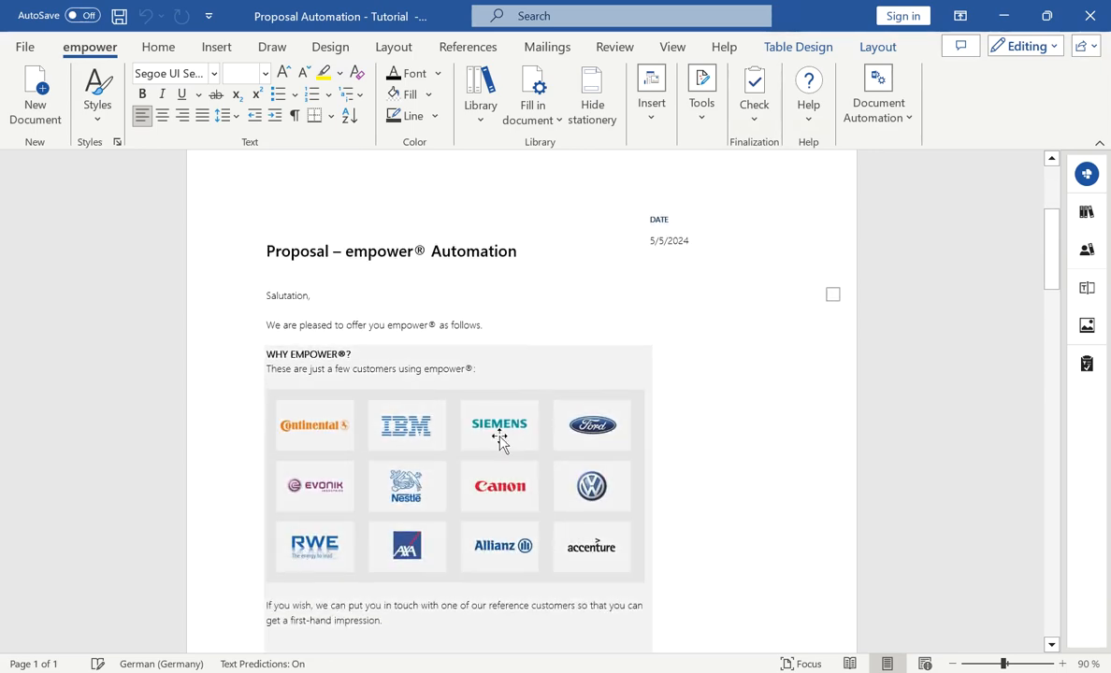
scroll(501, 441, "down", 1)
scroll(498, 377, "down", 3)
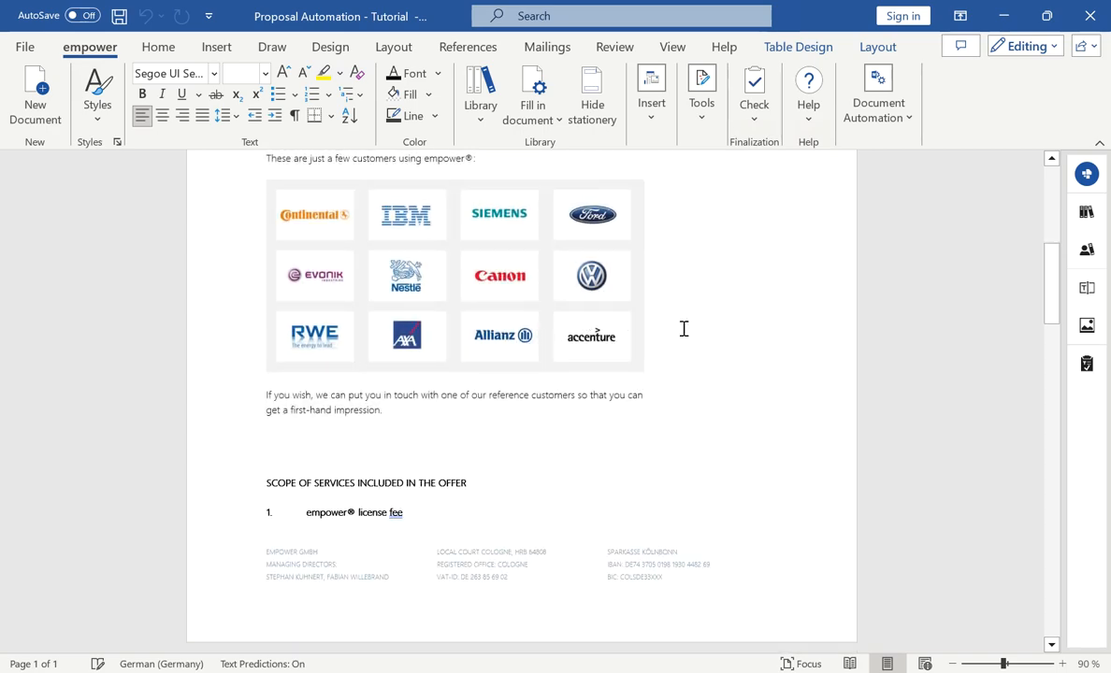
scroll(684, 328, "down", 9)
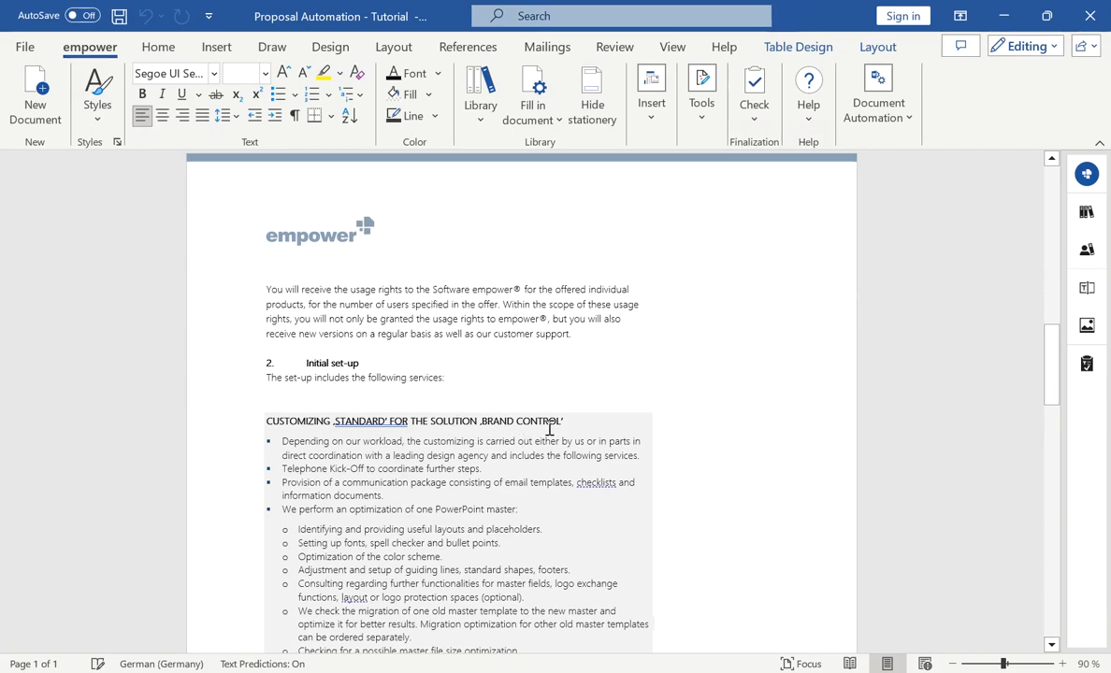
scroll(608, 440, "down", 4)
scroll(625, 439, "down", 2)
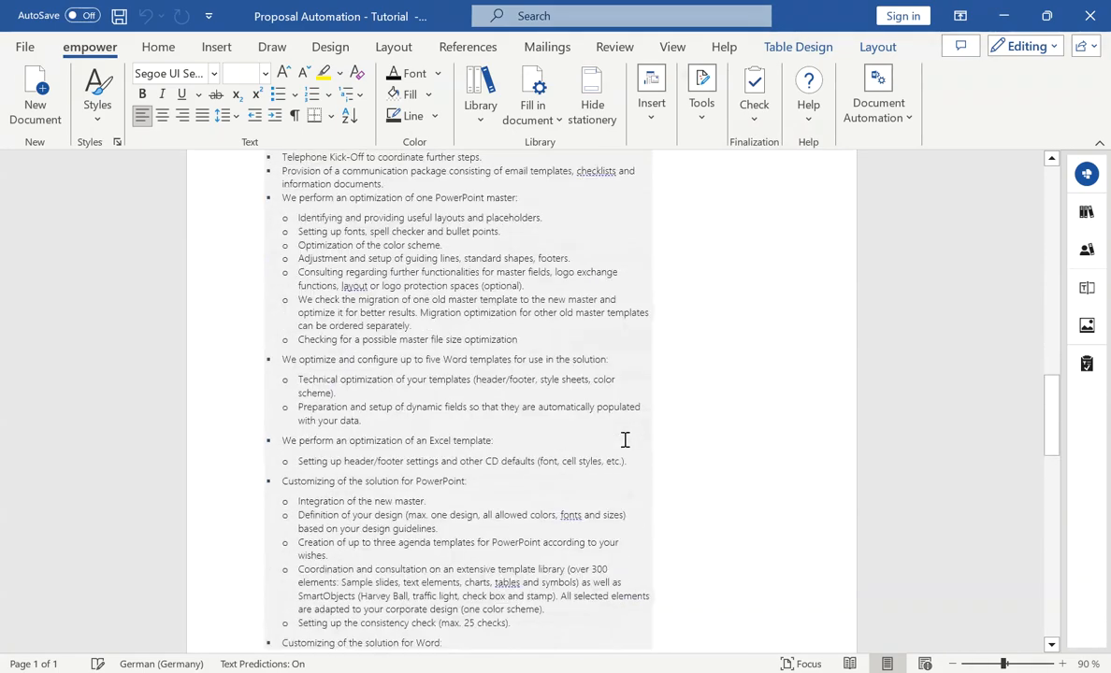
scroll(719, 436, "down", 4)
scroll(719, 436, "down", 14)
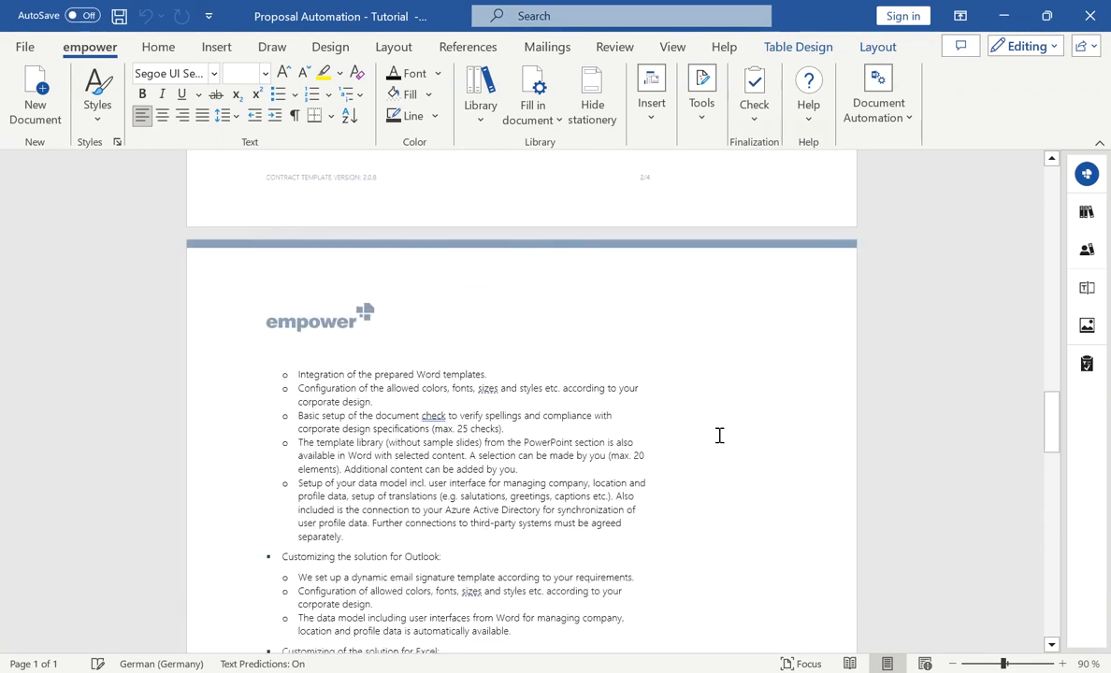
scroll(719, 436, "down", 10)
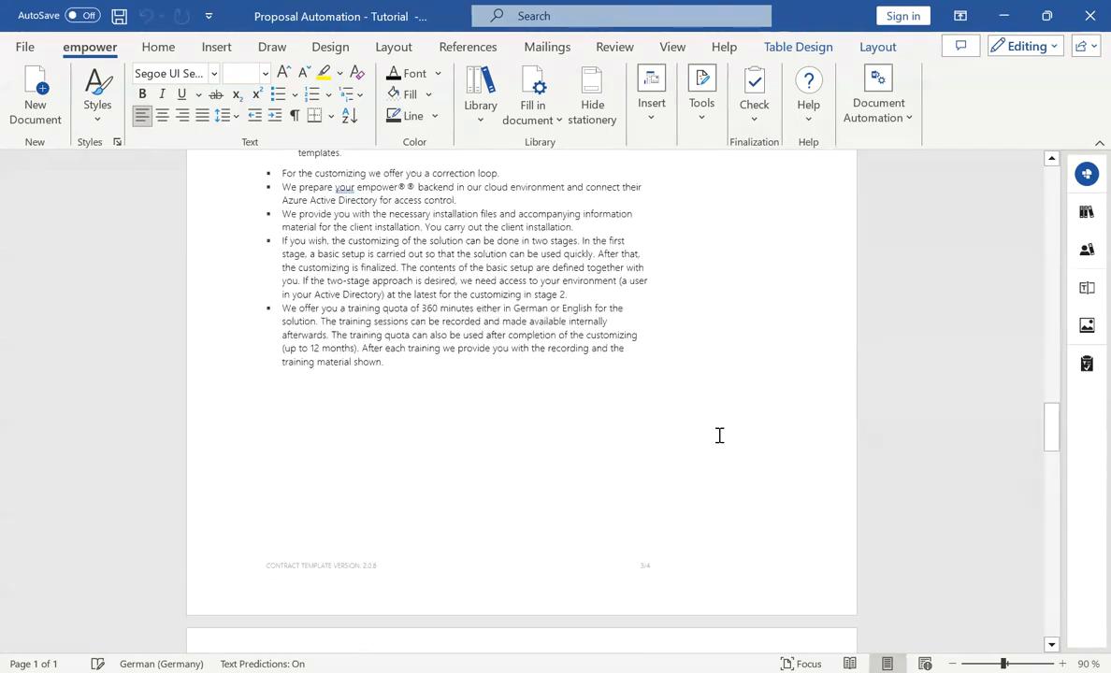
- Check the offer table, payment terms, client logo and attached license agreement, and return to the proposal's first page
scroll(719, 436, "down", 7)
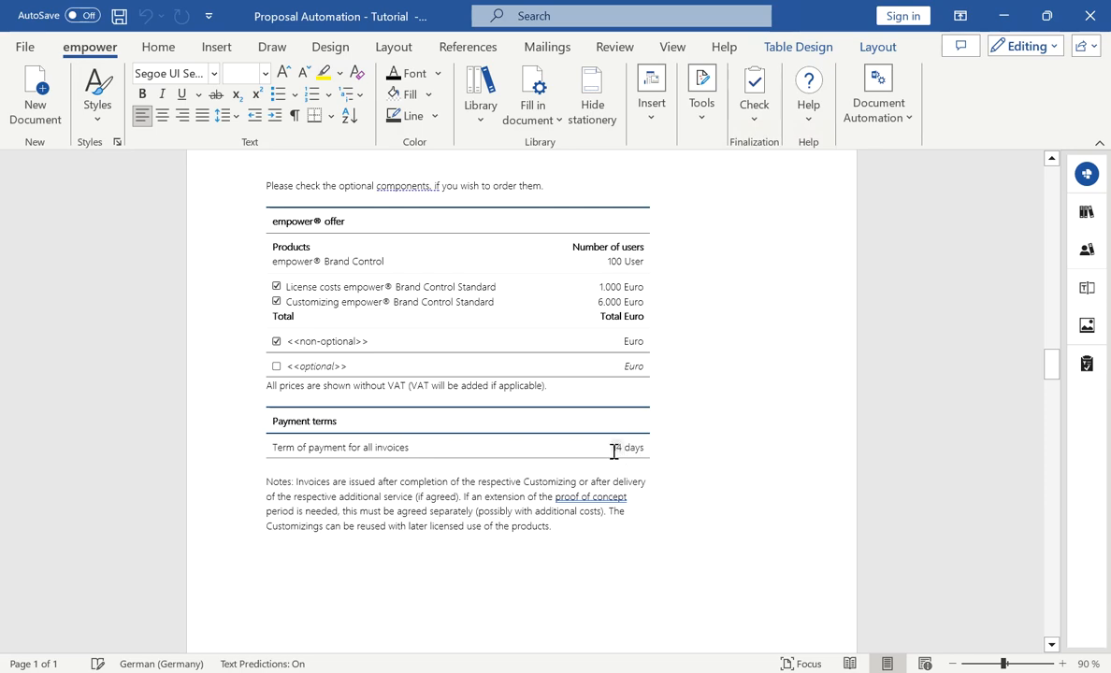
scroll(613, 451, "down", 10)
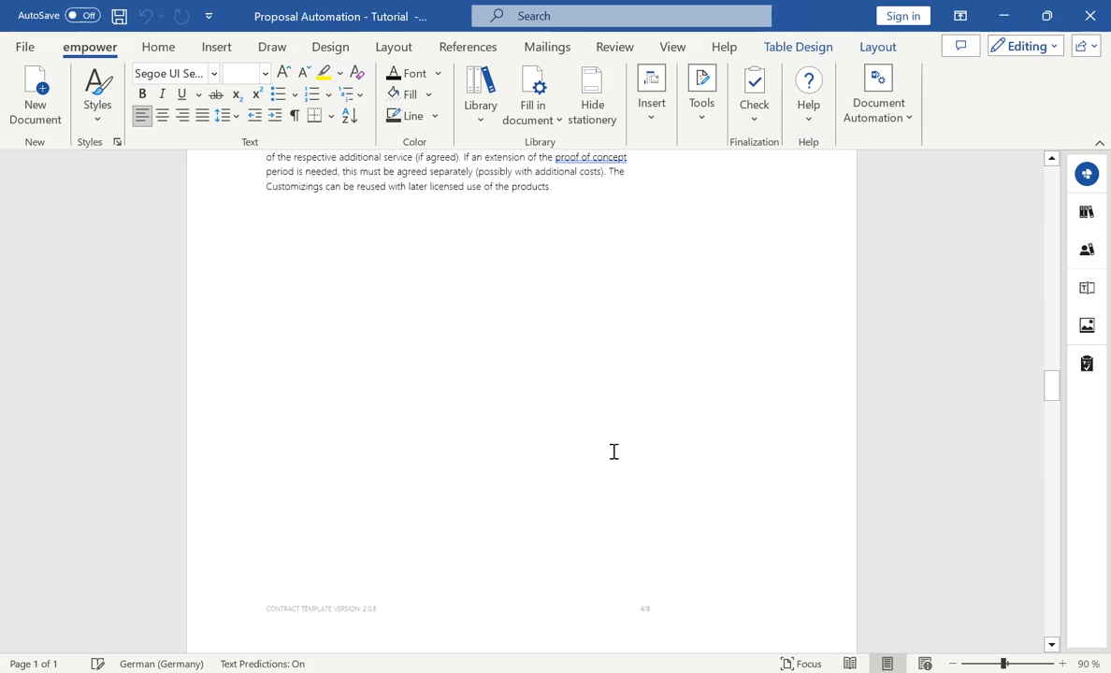
scroll(608, 454, "down", 8)
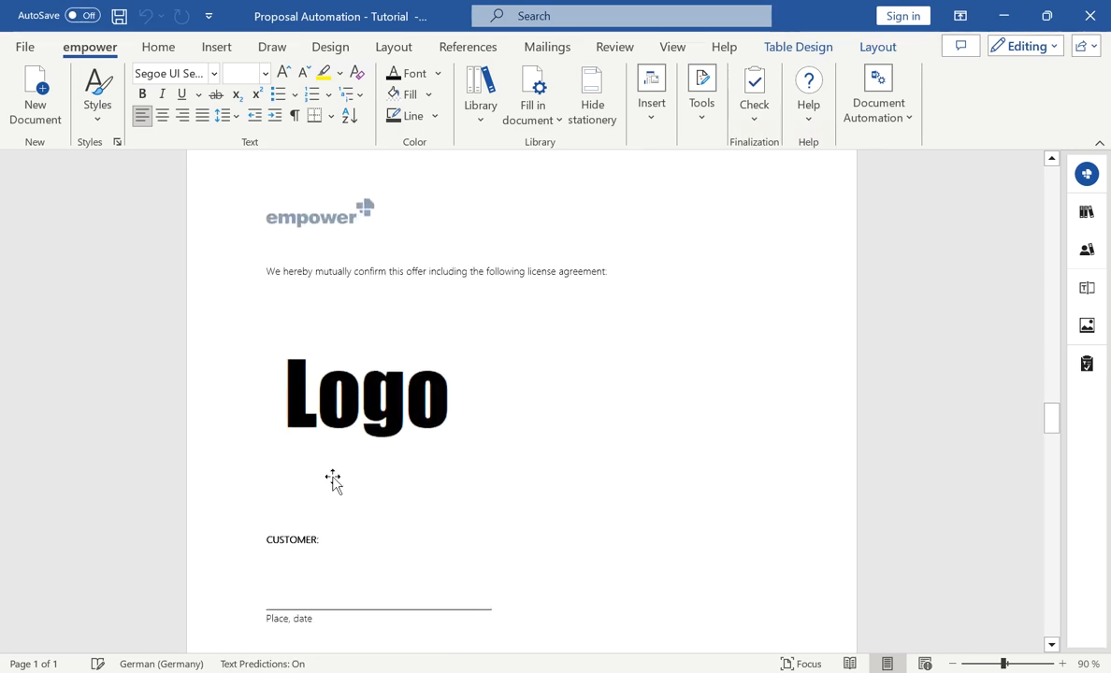
scroll(398, 435, "down", 10)
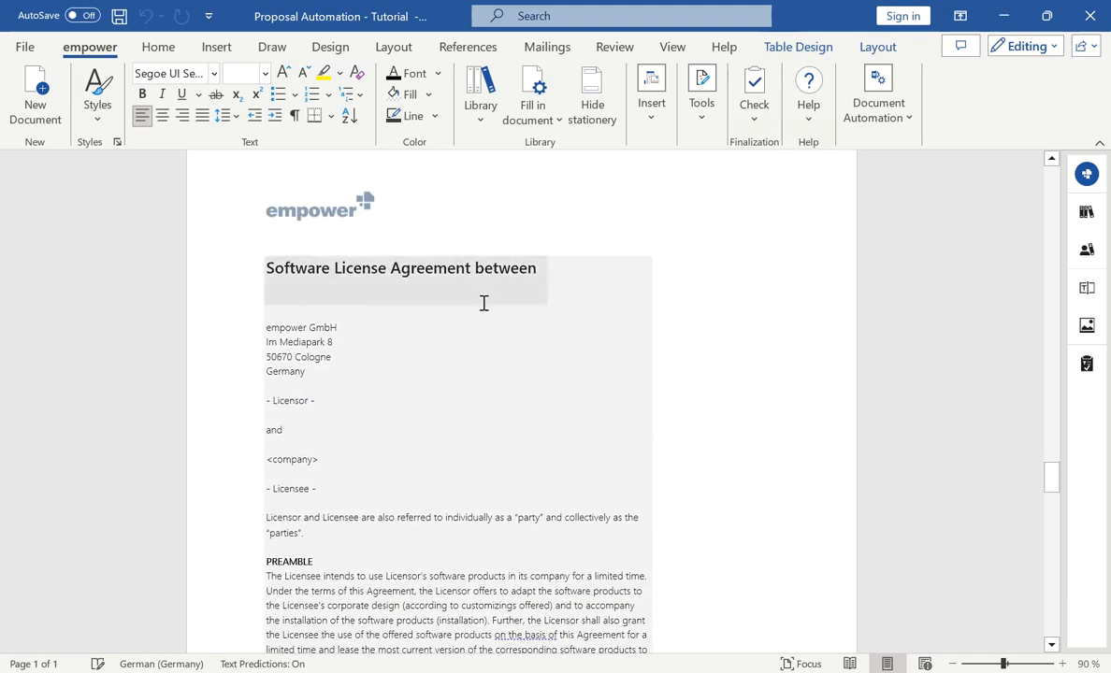
scroll(718, 337, "down", 5)
scroll(718, 336, "down", 12)
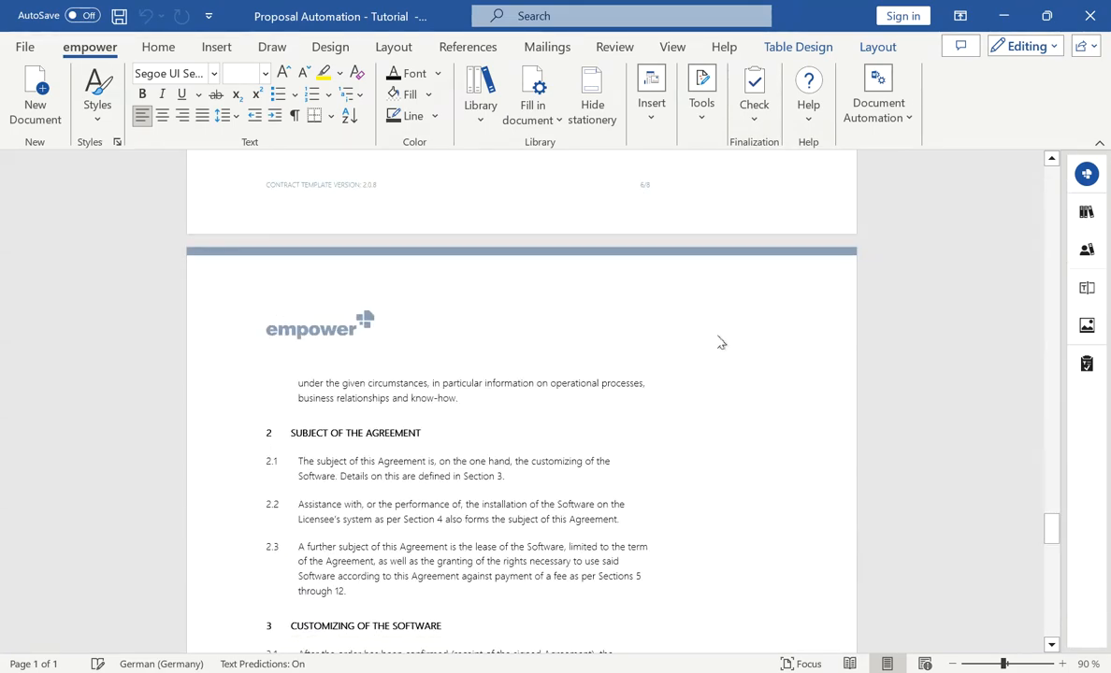
scroll(718, 337, "up", 20)
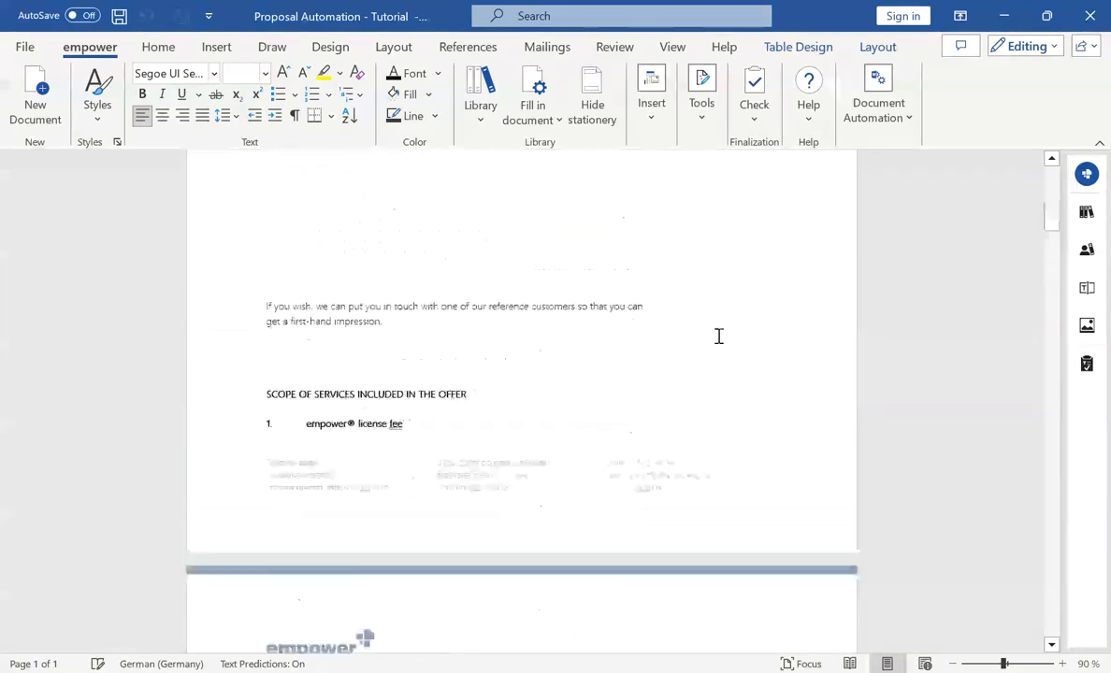
scroll(719, 337, "up", 10)
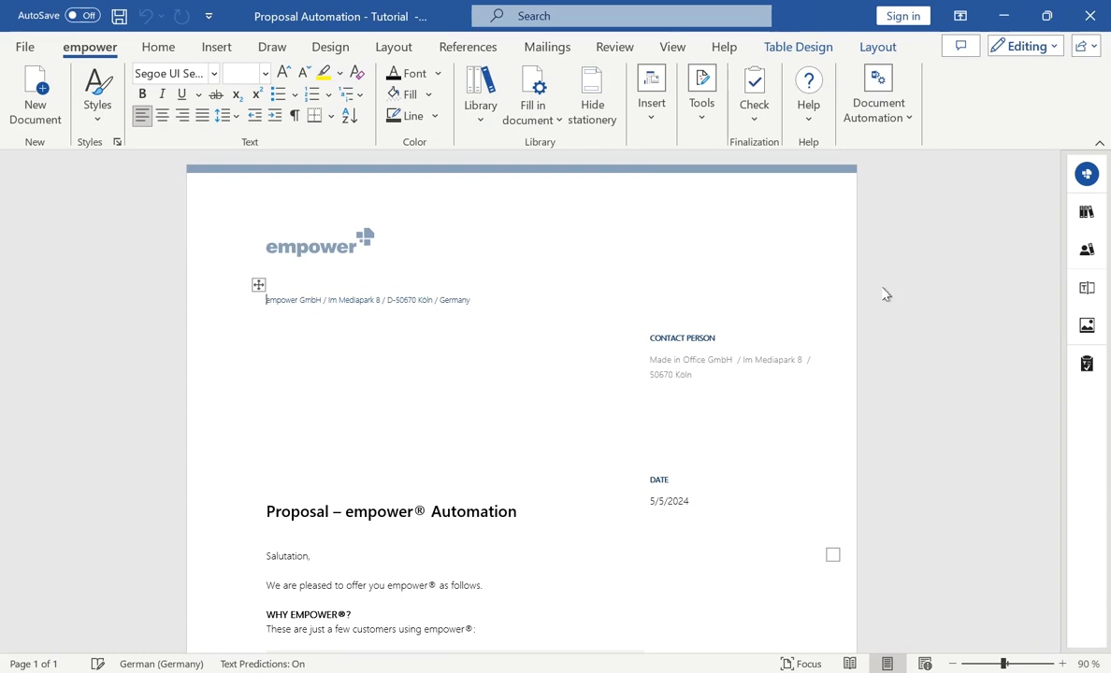
- Open the "Proposal Automation - Tutorial" template from My Content in the empower Library
left_click(477, 89)
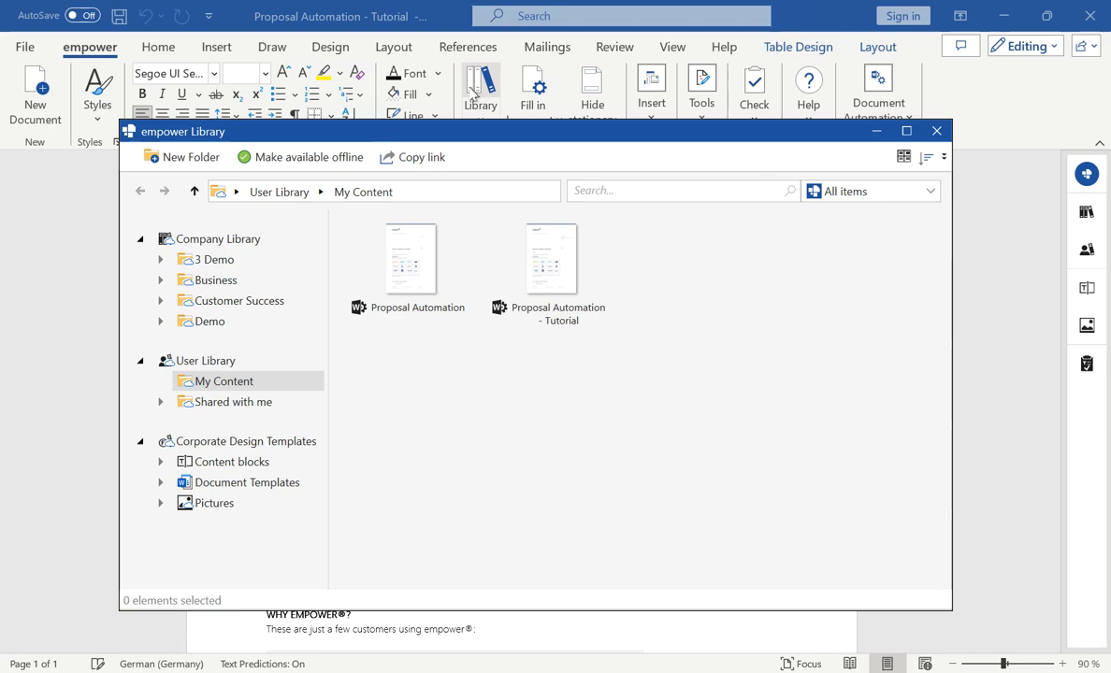
left_click(541, 253)
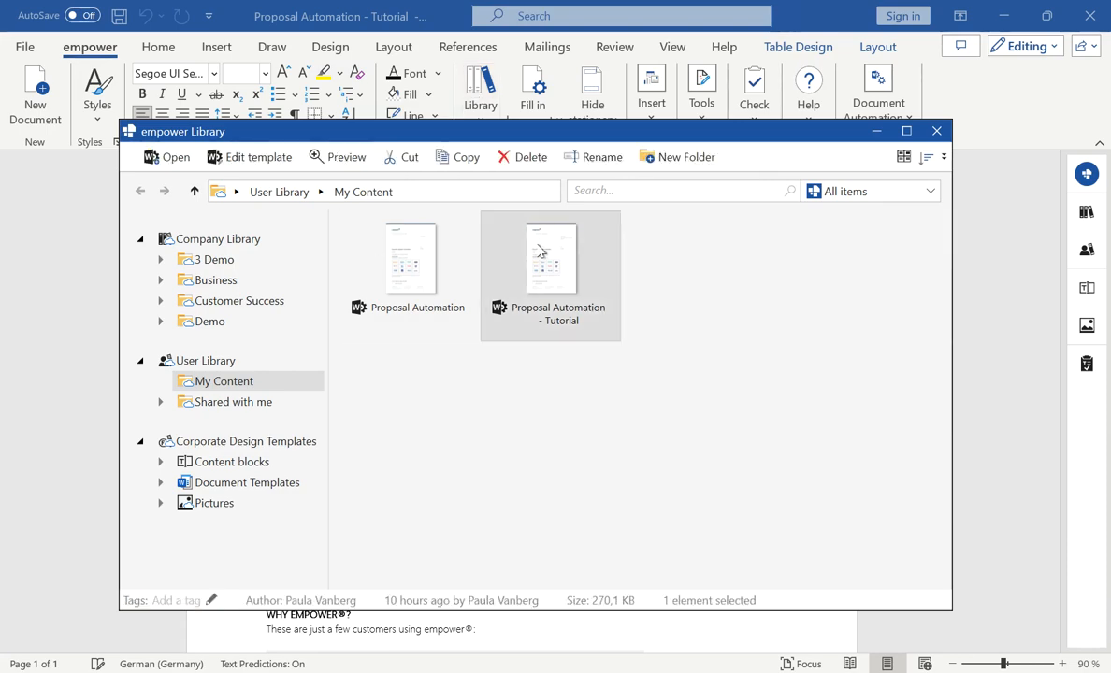
left_click(170, 157)
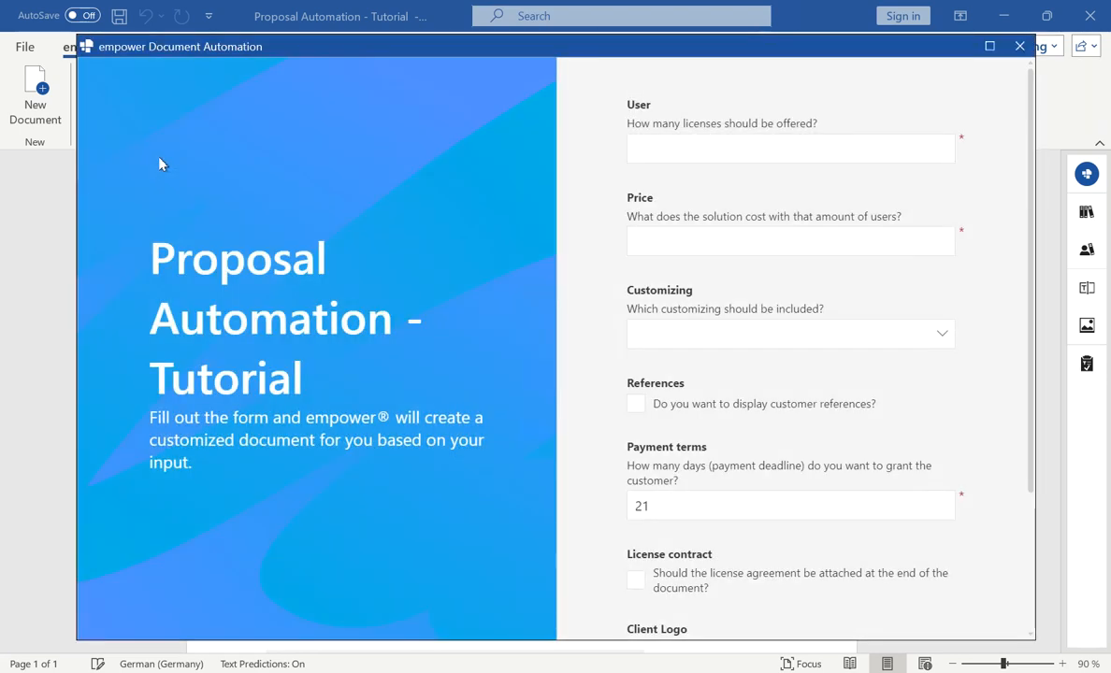
- Fill in the proposal form with 50 licenses and a price of 500
left_click(645, 149)
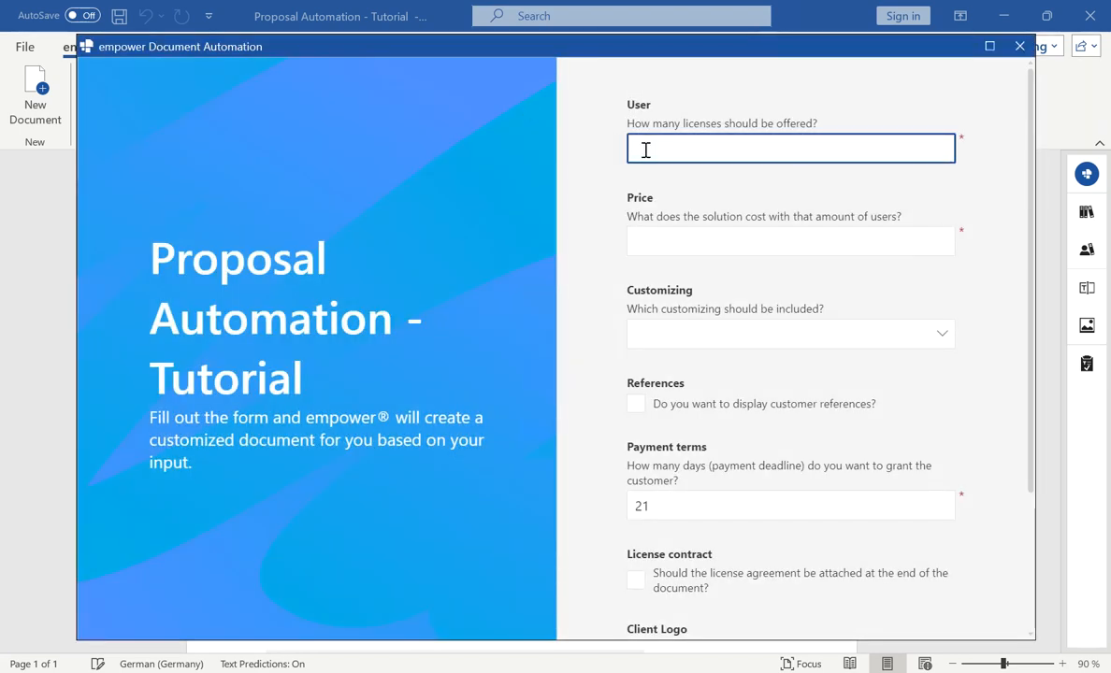
type("50")
left_click(650, 243)
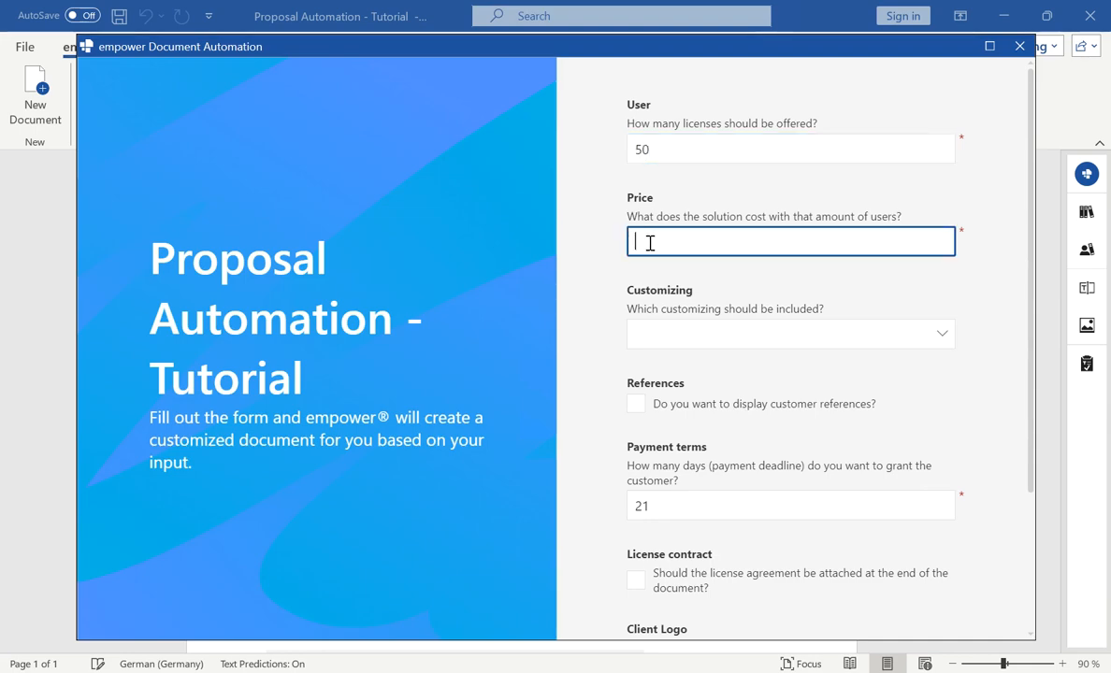
type("500")
- Keep the 21-day payment deadline, leave the customizing, references, license contract and client logo fields empty, and create the document
scroll(650, 243, "down", 2)
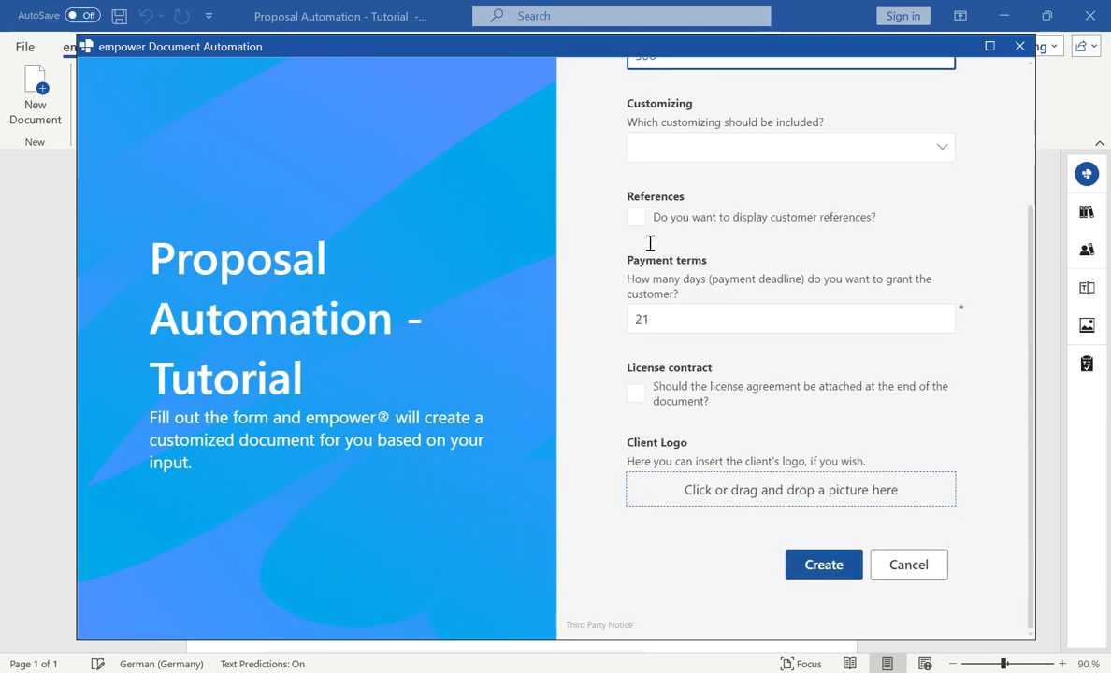
left_click(661, 322)
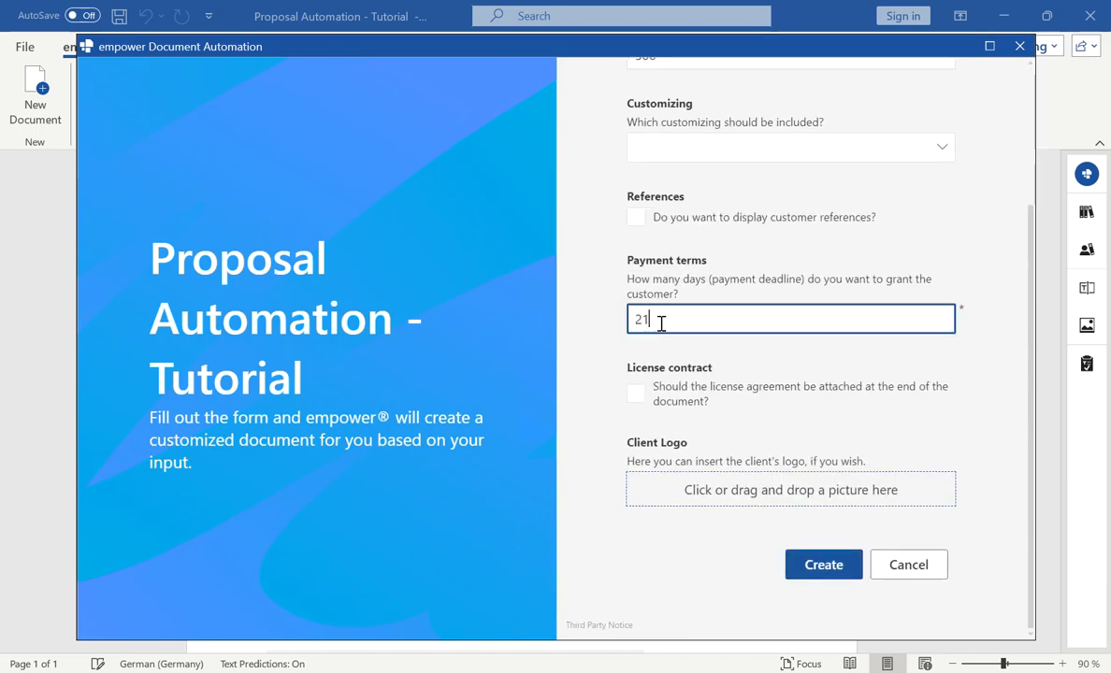
scroll(661, 323, "up", 2)
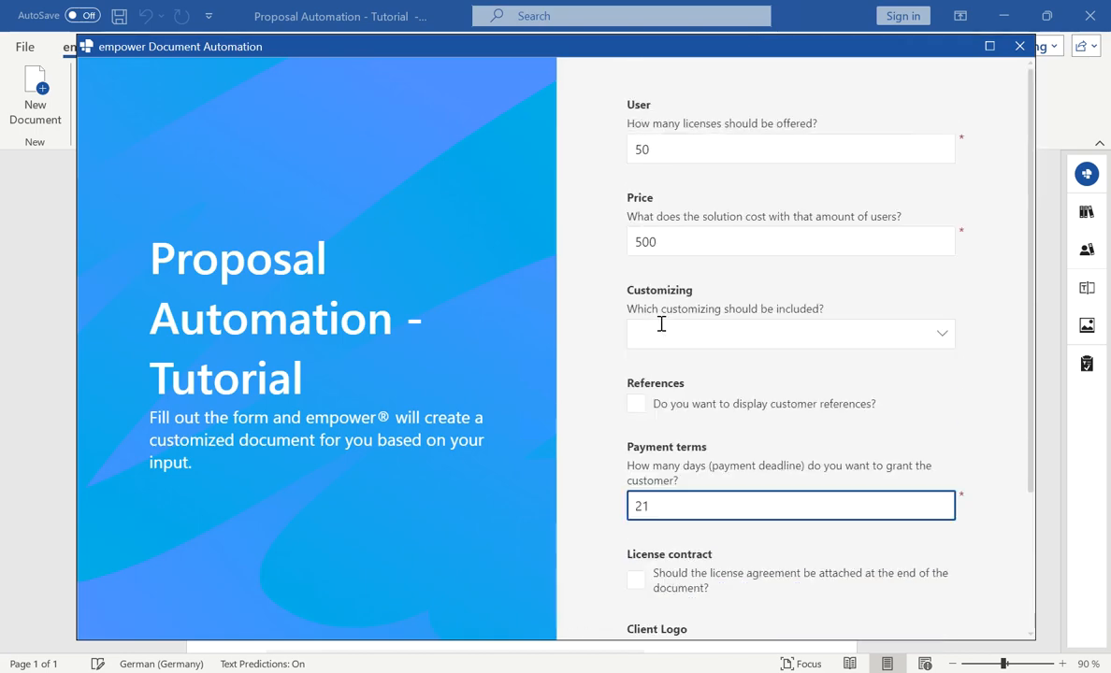
scroll(840, 452, "down", 2)
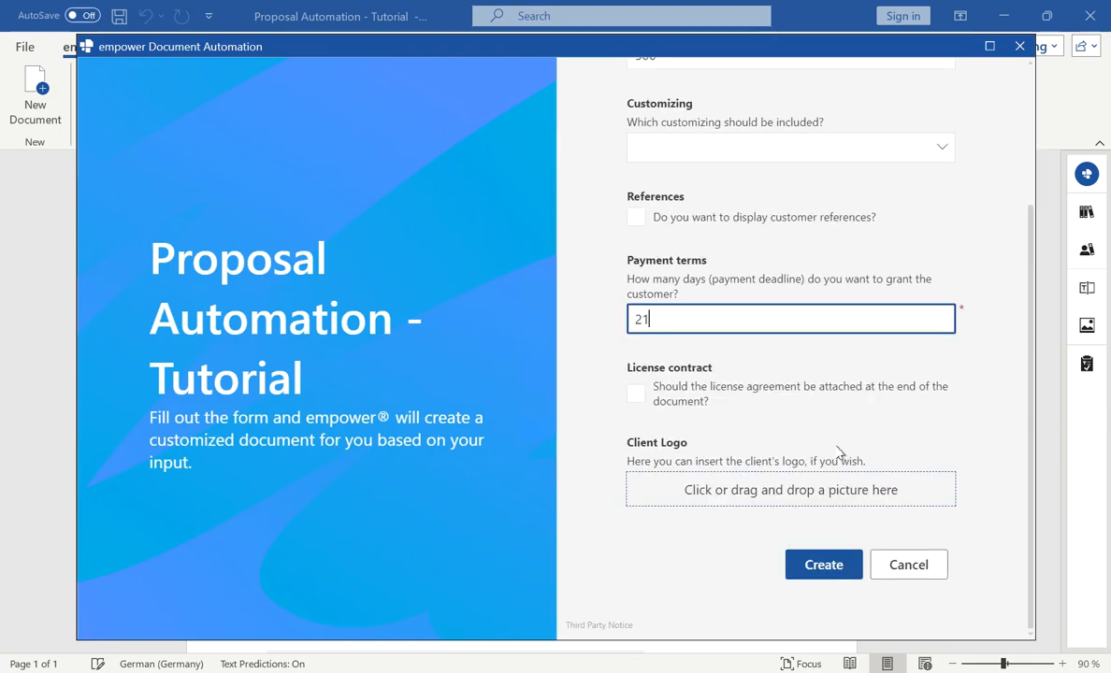
left_click(808, 570)
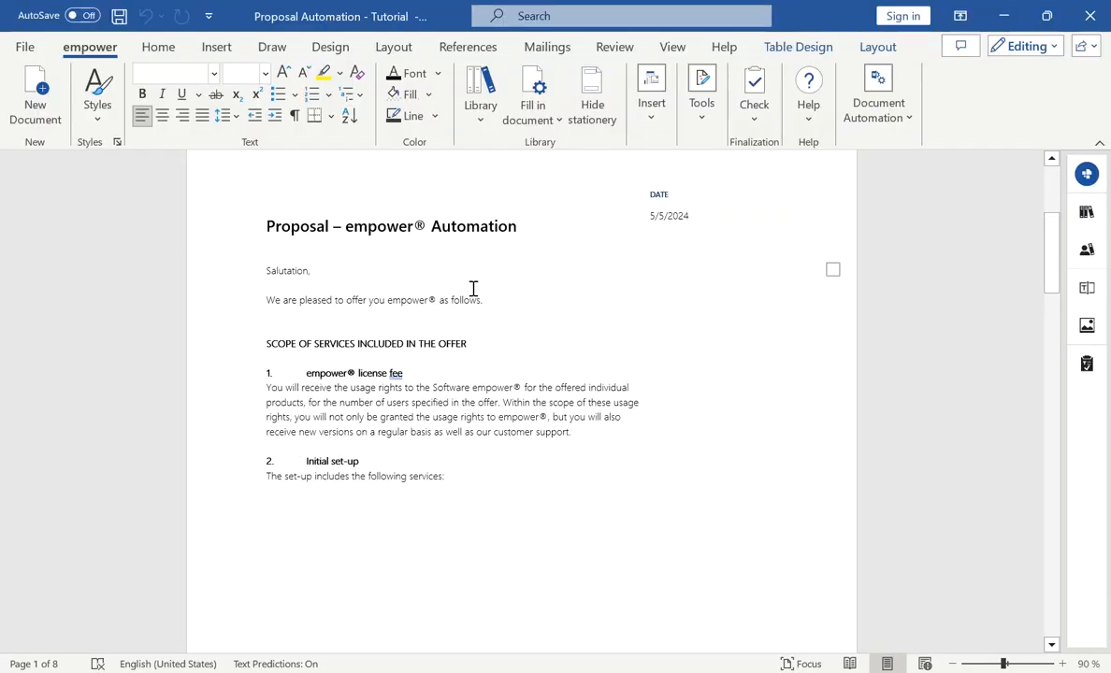
- Check the scope of services, offer table and payment terms in the generated proposal, and switch to the Blank DIN A4.docx document
scroll(534, 499, "down", 5)
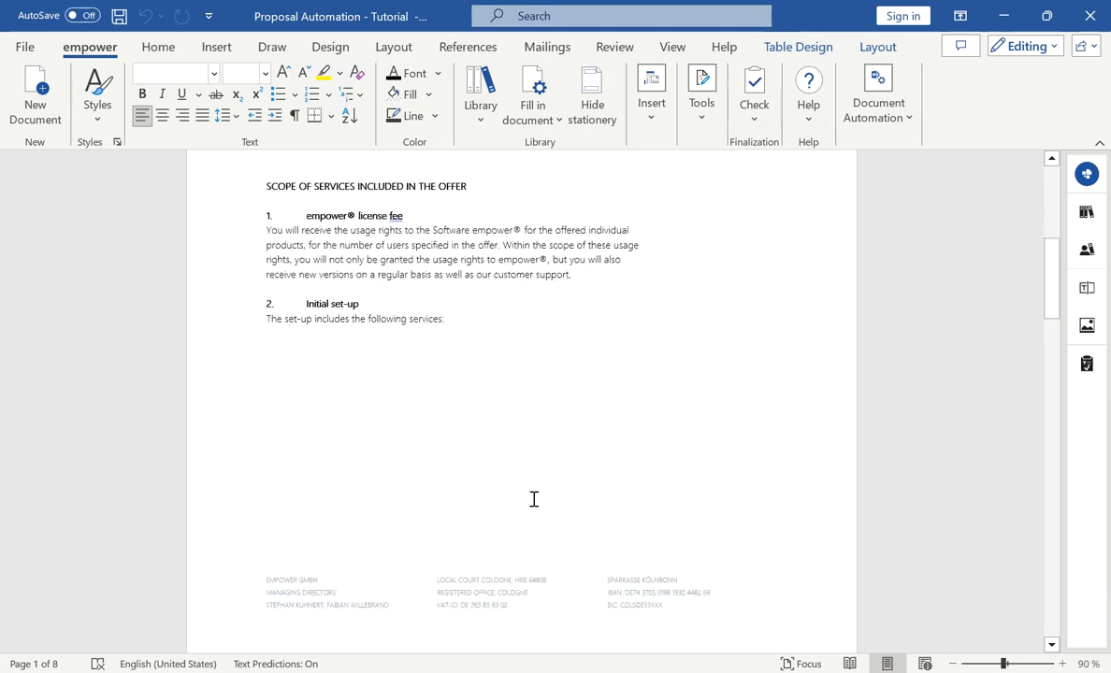
scroll(514, 332, "down", 10)
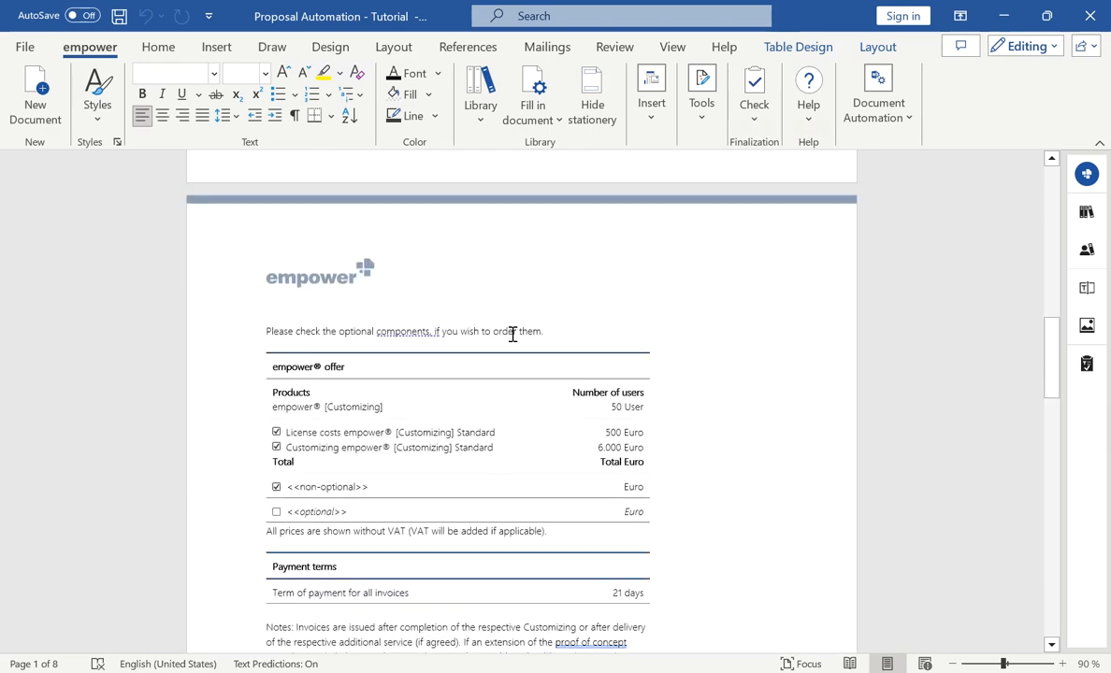
scroll(513, 332, "up", 13)
scroll(481, 464, "down", 10)
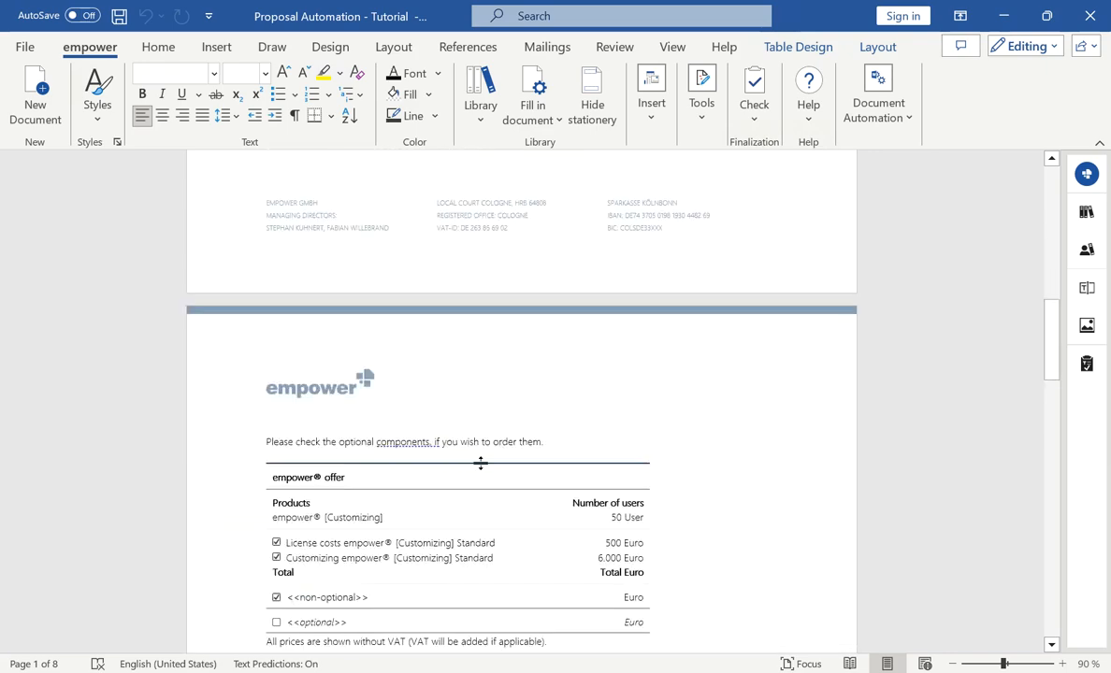
scroll(482, 464, "up", 14)
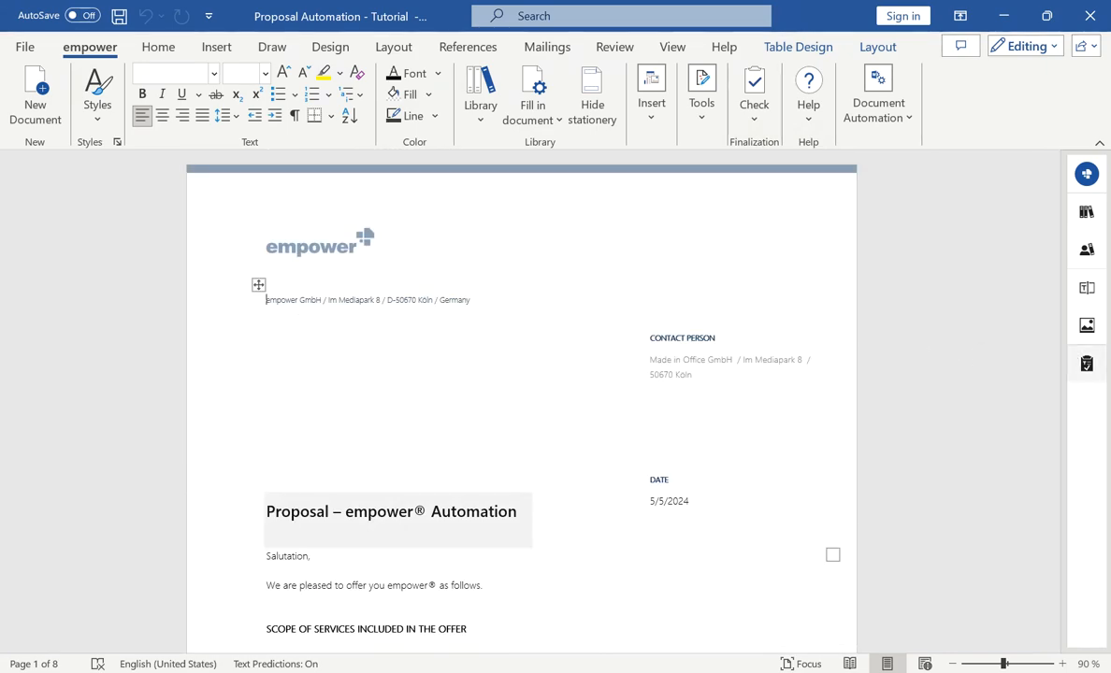
mouse_move(1110, 318)
left_click(958, 150)
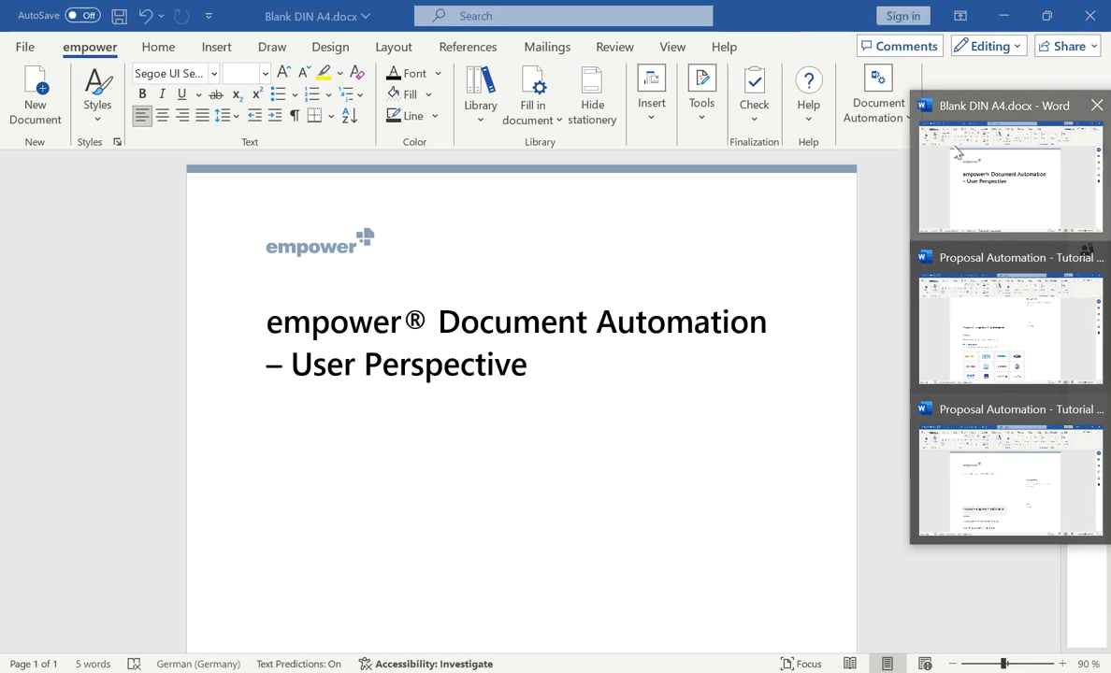